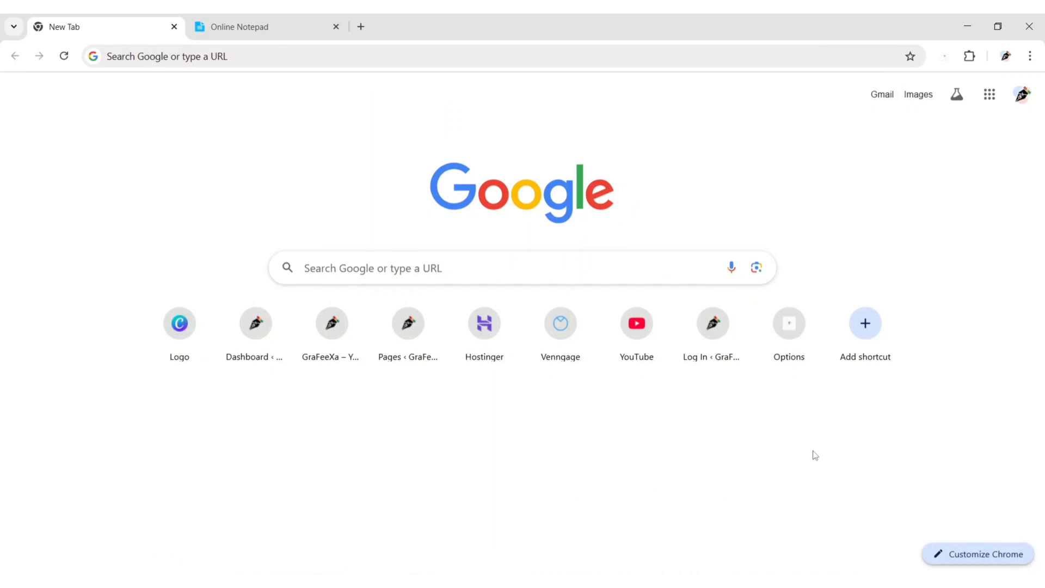
Search Google for 'microsoft copilot' and open the 'Microsoft Copilot: Your AI companion' result
{"action": "left_click", "coordinate": [618, 264]}
{"action": "type", "text": "microsoft "}
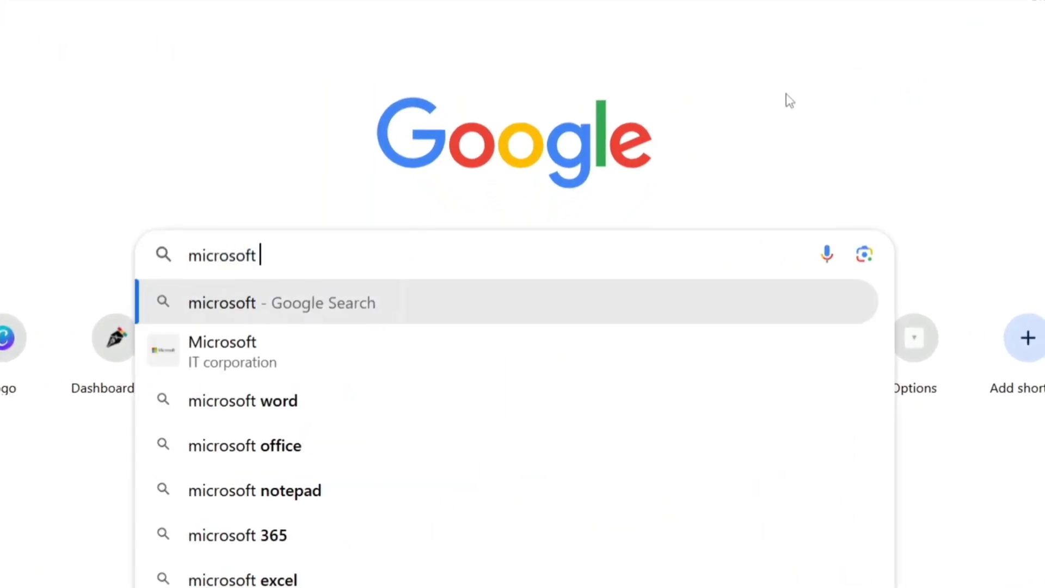
{"action": "type", "text": "copilot"}
{"action": "key", "text": "Return"}
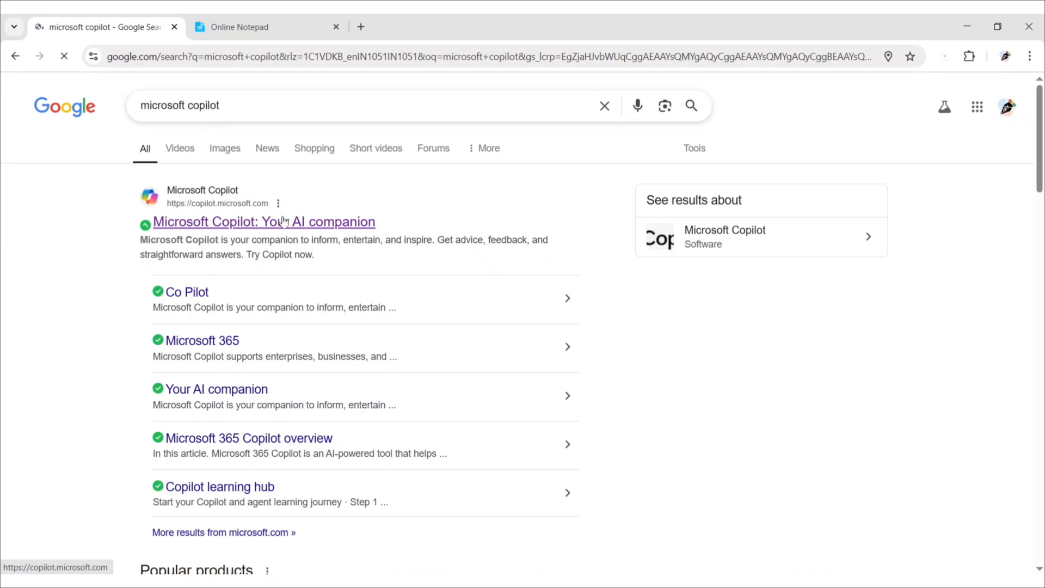
{"action": "left_click", "coordinate": [281, 224]}
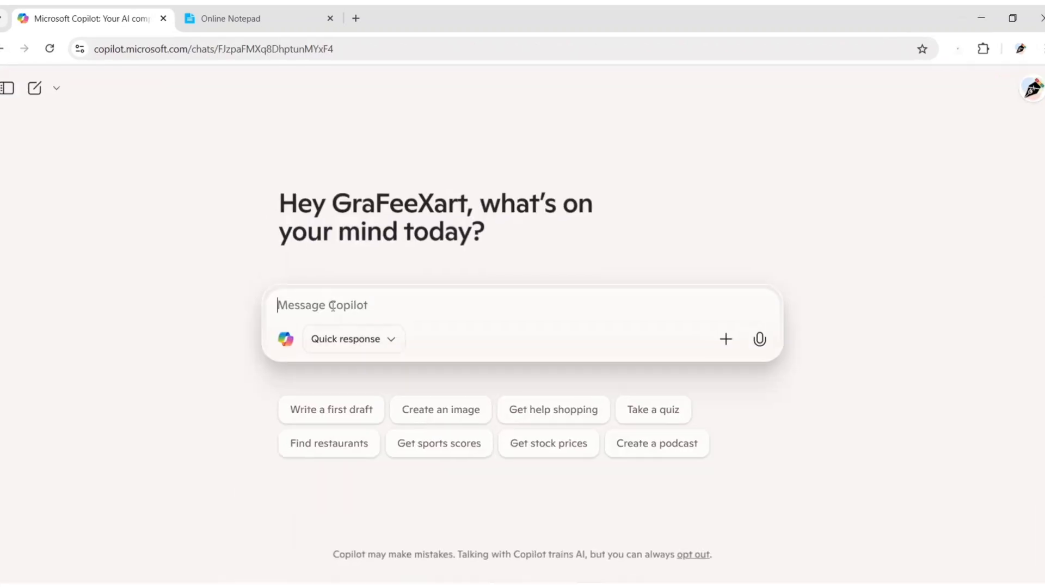
{"action": "type", "text": "Give me 5 prompts to "}
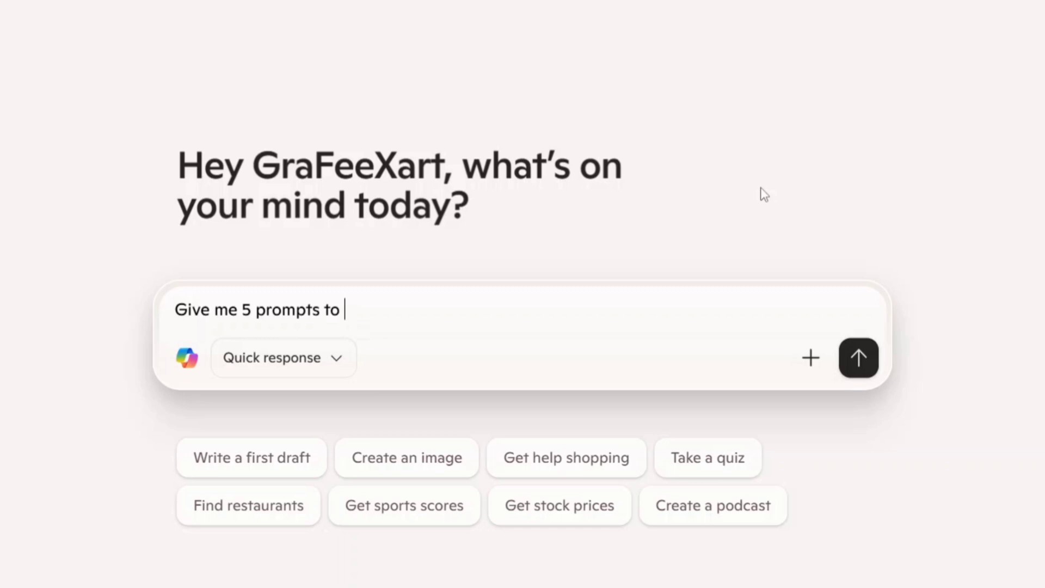
{"action": "type", "text": "create a professional logo for my design"}
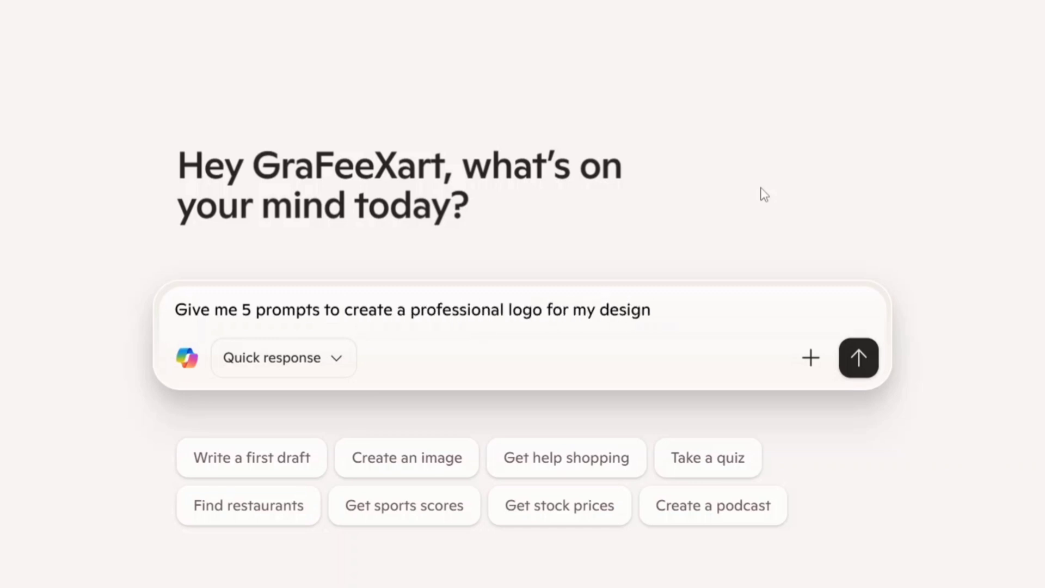
{"action": "type", "text": " agency 'Design"}
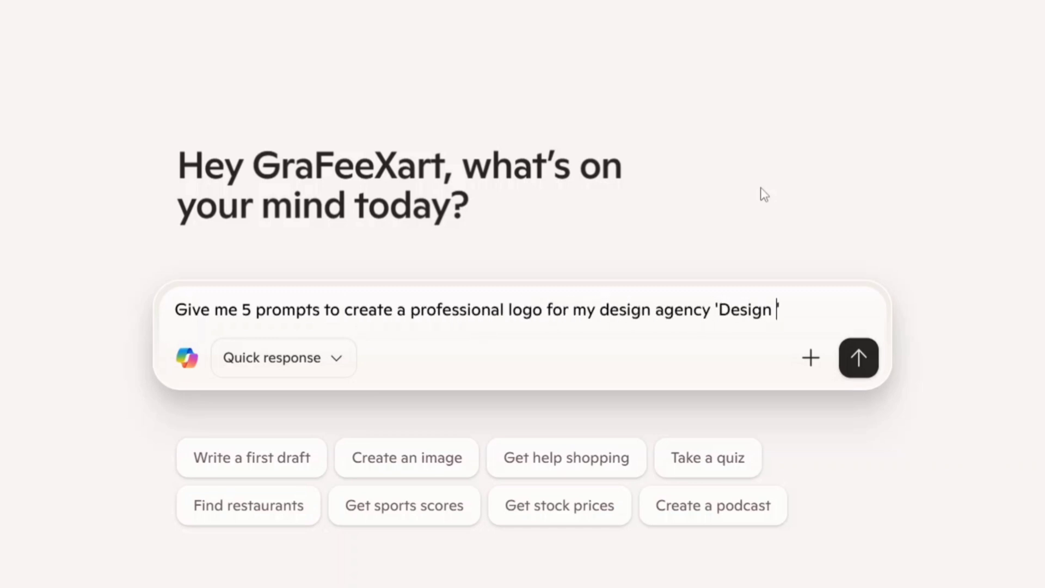
{"action": "type", "text": " Deco"}
Ask Copilot for five professional logo prompts for the design agency 'Design Deco'
{"action": "left_click", "coordinate": [855, 376]}
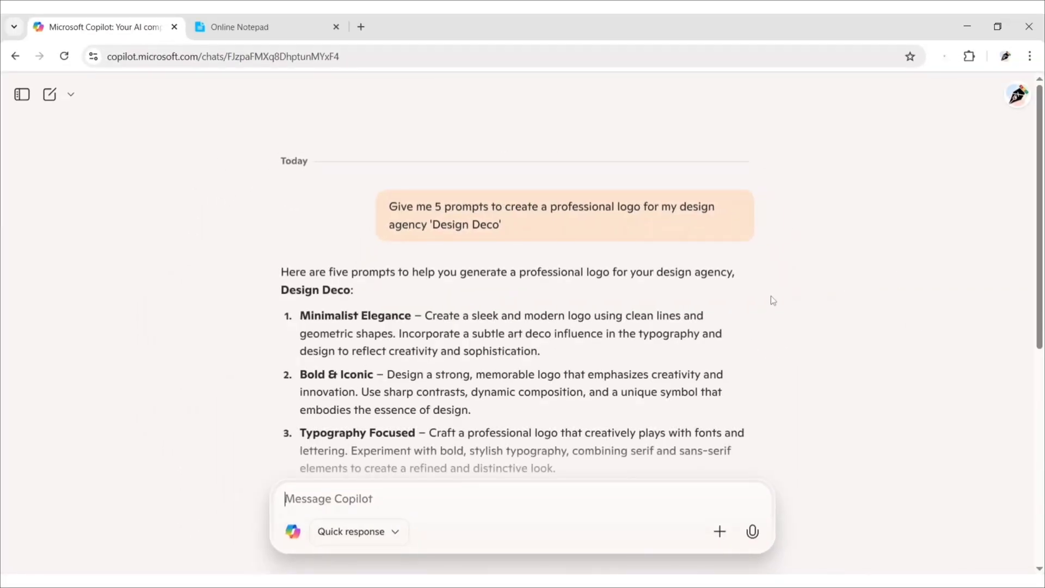
{"action": "scroll", "coordinate": [771, 295], "scroll_direction": "down", "scroll_amount": 1}
{"action": "scroll", "coordinate": [775, 294], "scroll_direction": "down", "scroll_amount": 2}
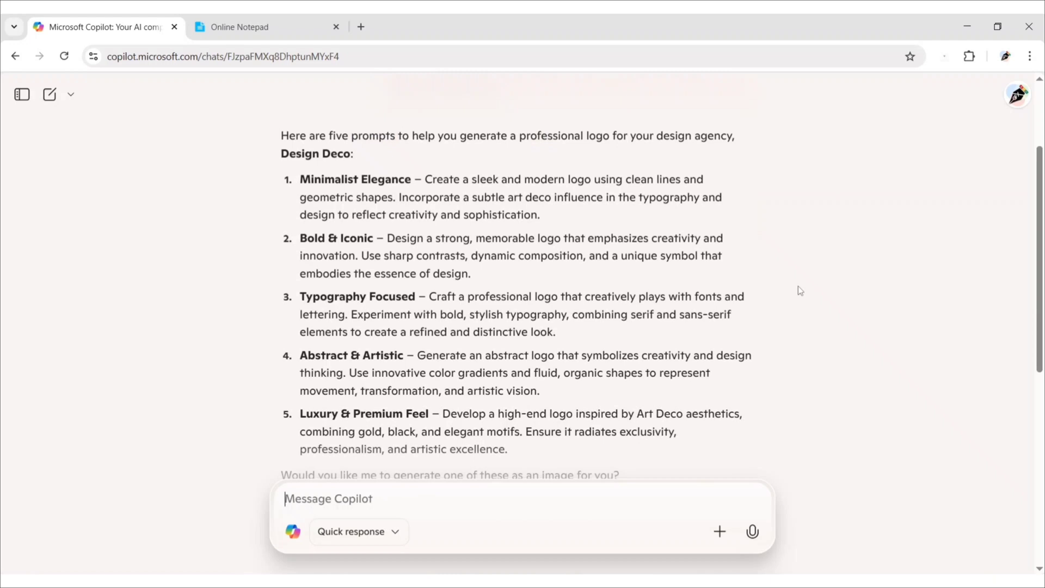
{"action": "scroll", "coordinate": [799, 289], "scroll_direction": "down", "scroll_amount": 1}
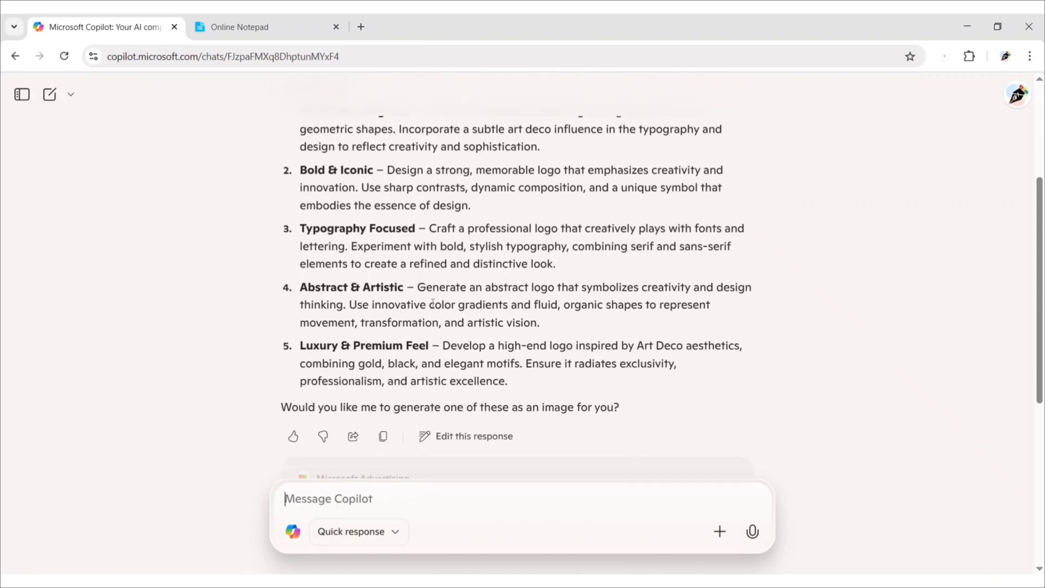
Copy the description of Copilot's fourth prompt, 'Abstract & Artistic'
{"action": "left_click_drag", "start_coordinate": [418, 283], "coordinate": [540, 323]}
{"action": "key", "text": "ctrl+c"}
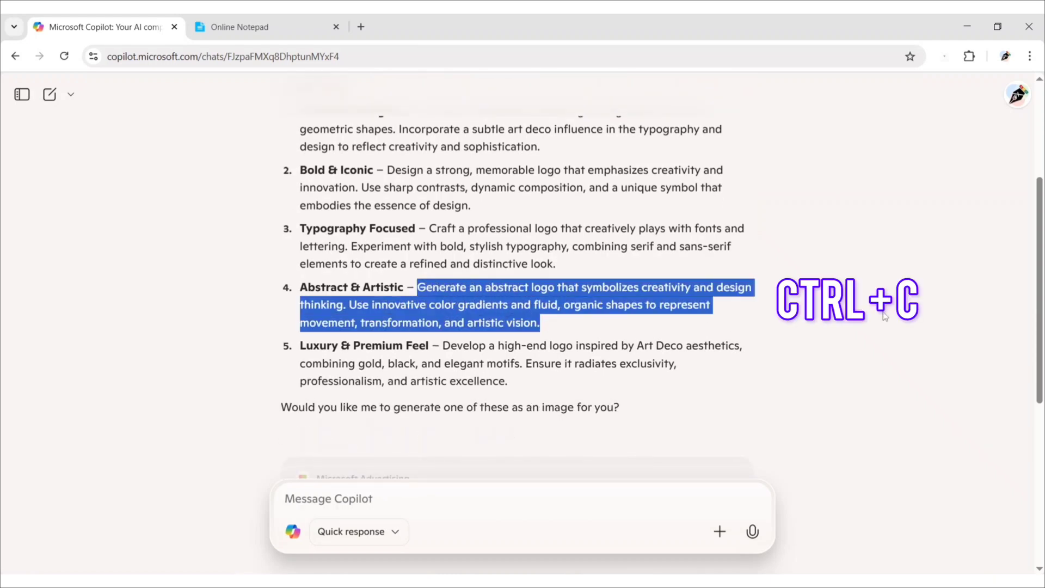
{"action": "left_click", "coordinate": [837, 275]}
Search 'bing create' in a new tab and open Bing Image Creator
{"action": "left_click", "coordinate": [361, 27]}
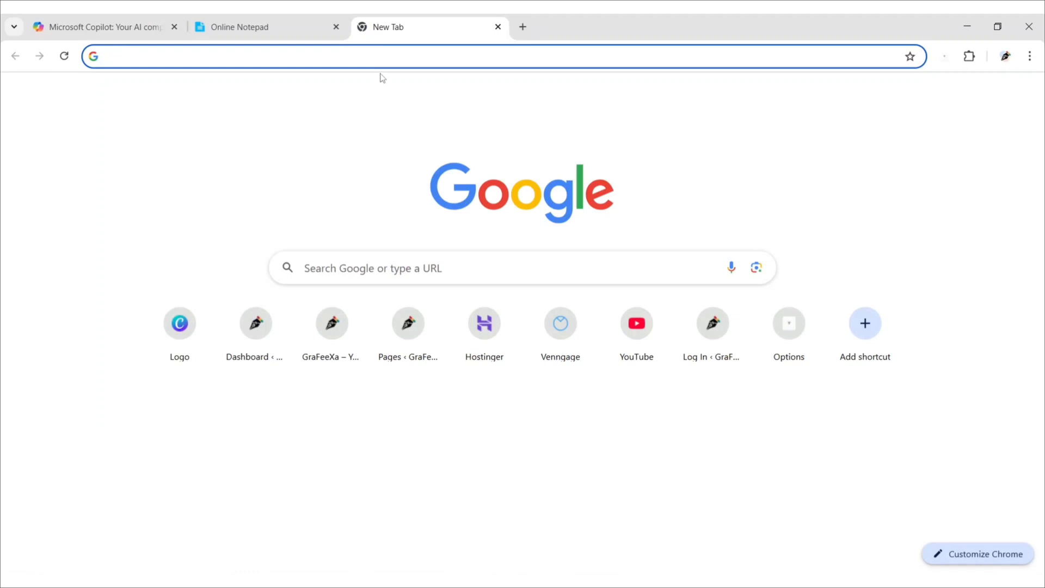
{"action": "type", "text": "bing create"}
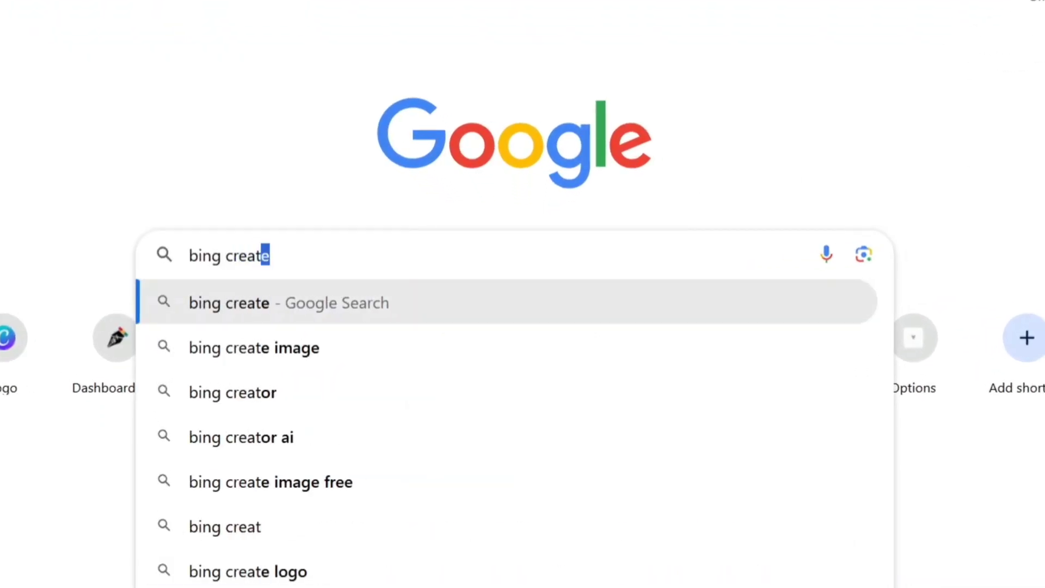
{"action": "key", "text": "Return"}
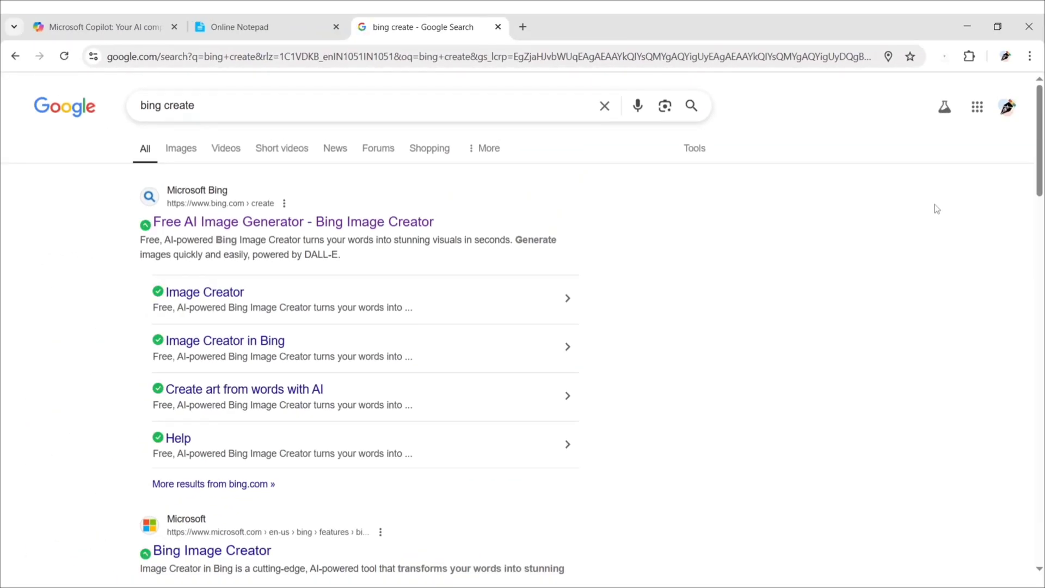
{"action": "left_click", "coordinate": [362, 225]}
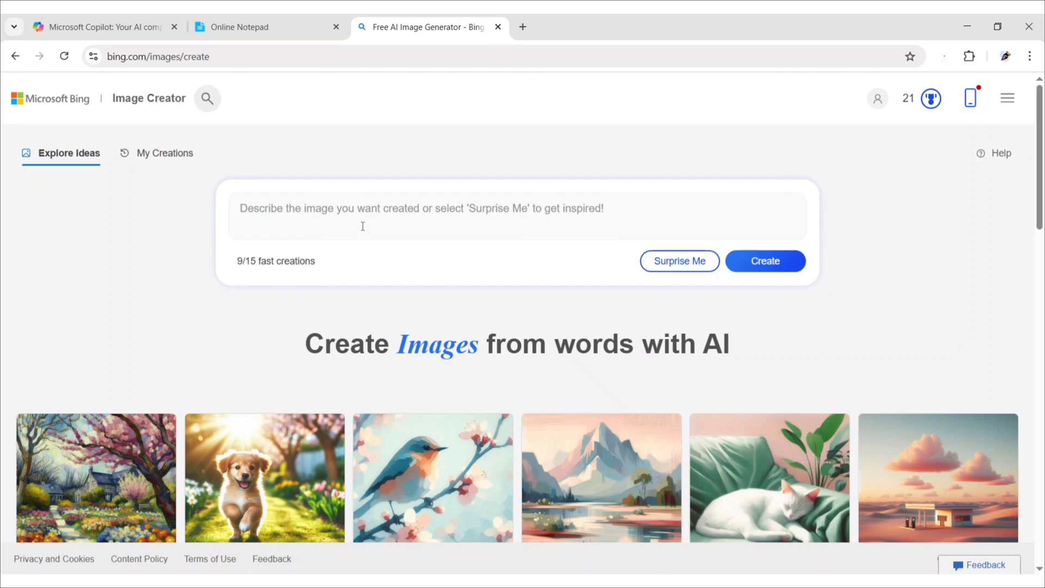
Paste the Abstract & Artistic prompt into the description box and generate the images
{"action": "key", "text": "ctrl+v"}
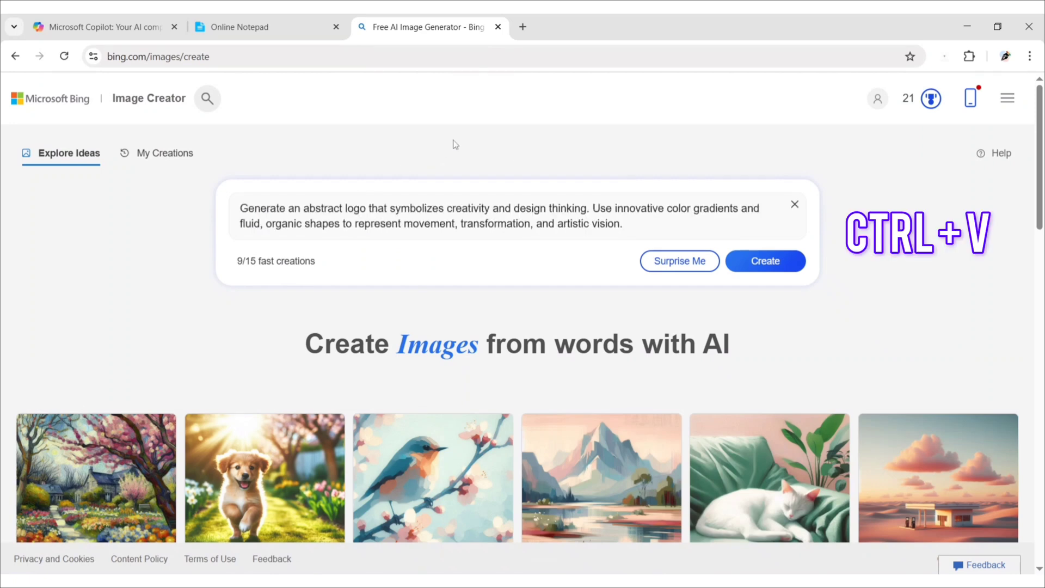
{"action": "left_click", "coordinate": [750, 268]}
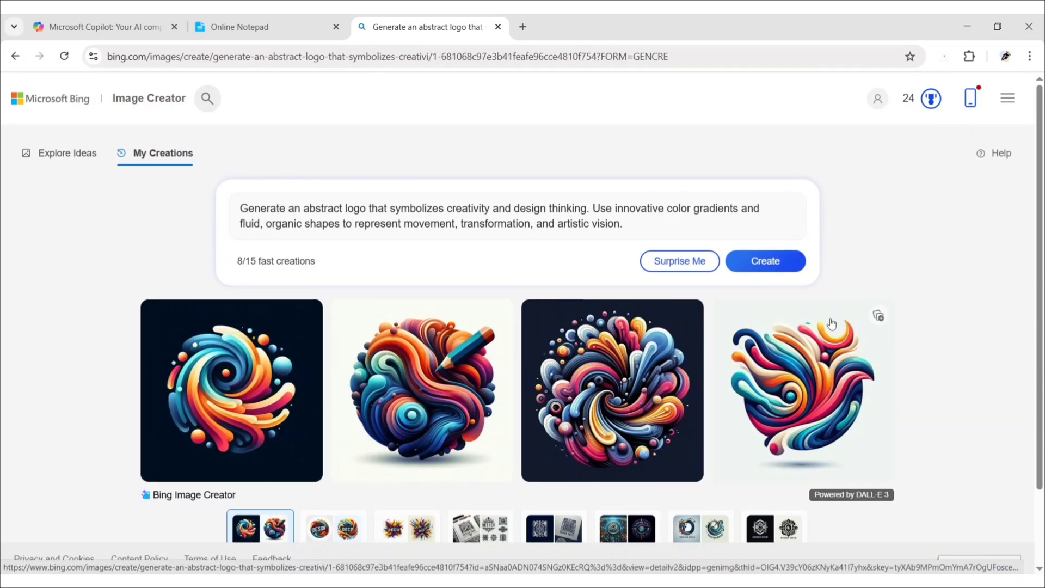
{"action": "scroll", "coordinate": [949, 355], "scroll_direction": "down", "scroll_amount": 2}
{"action": "scroll", "coordinate": [952, 359], "scroll_direction": "up", "scroll_amount": 1}
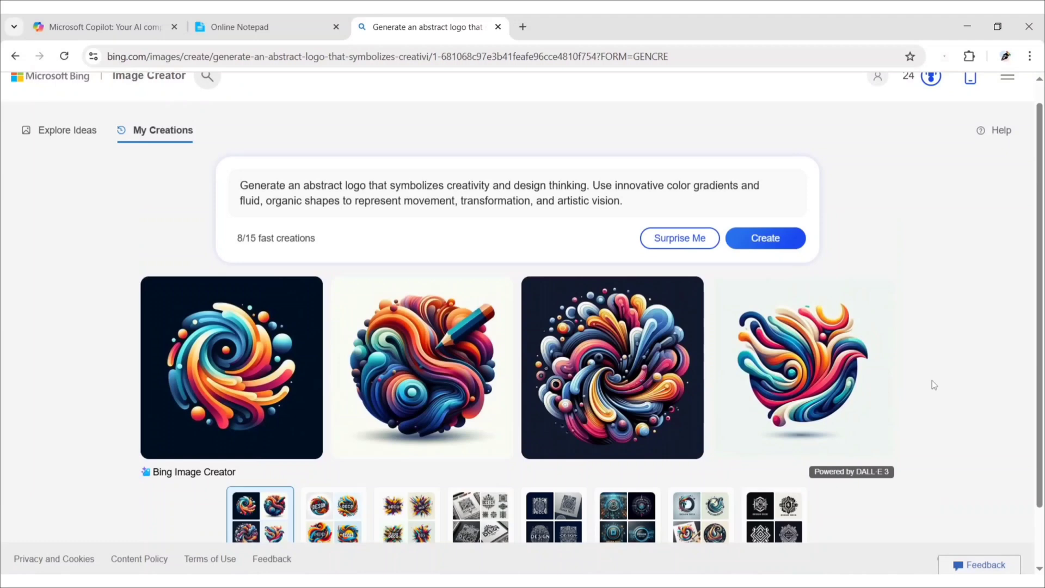
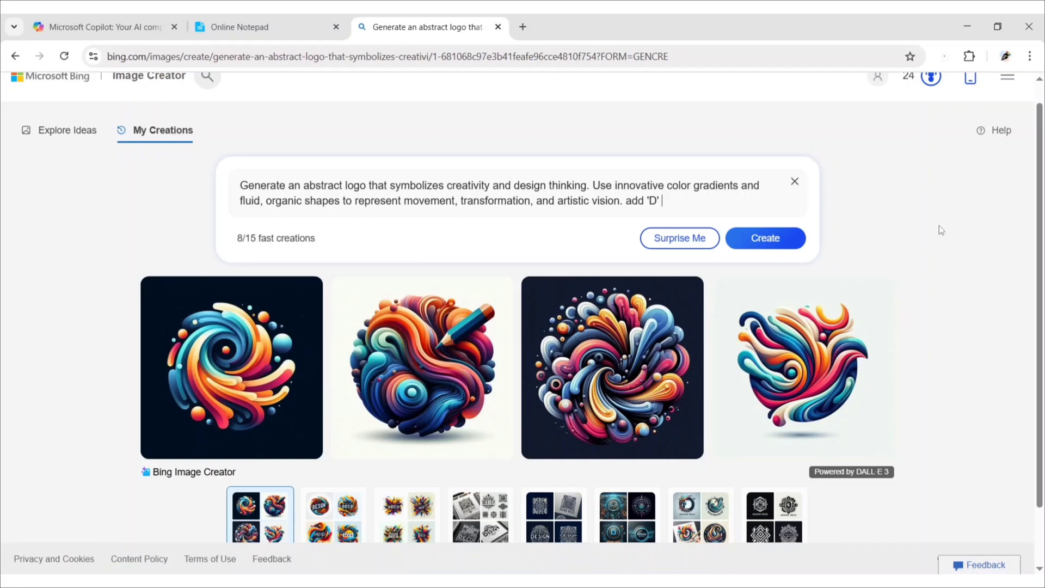
{"action": "type", "text": "o em"}
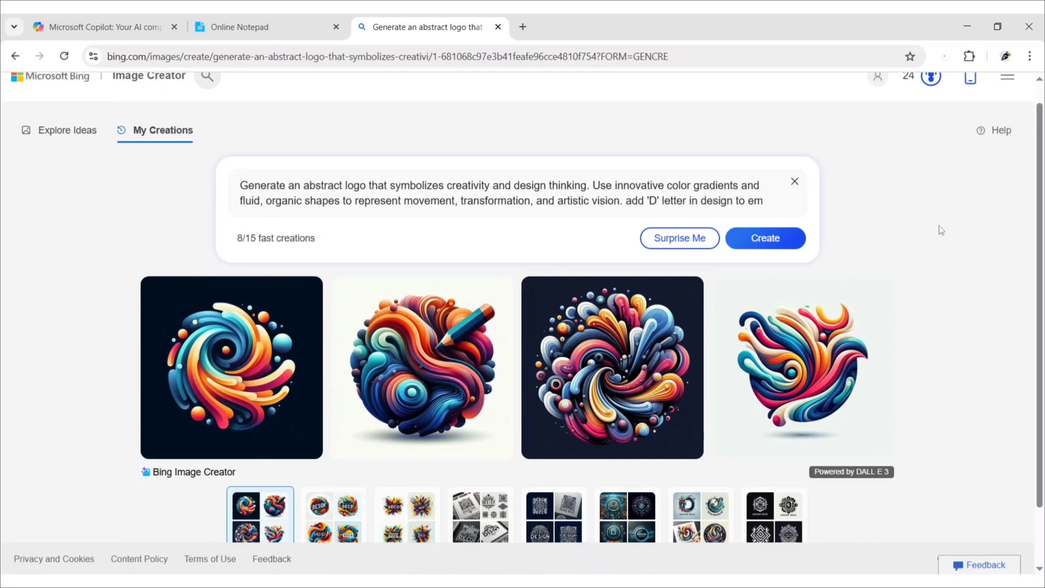
{"action": "type", "text": "brace our brand."}
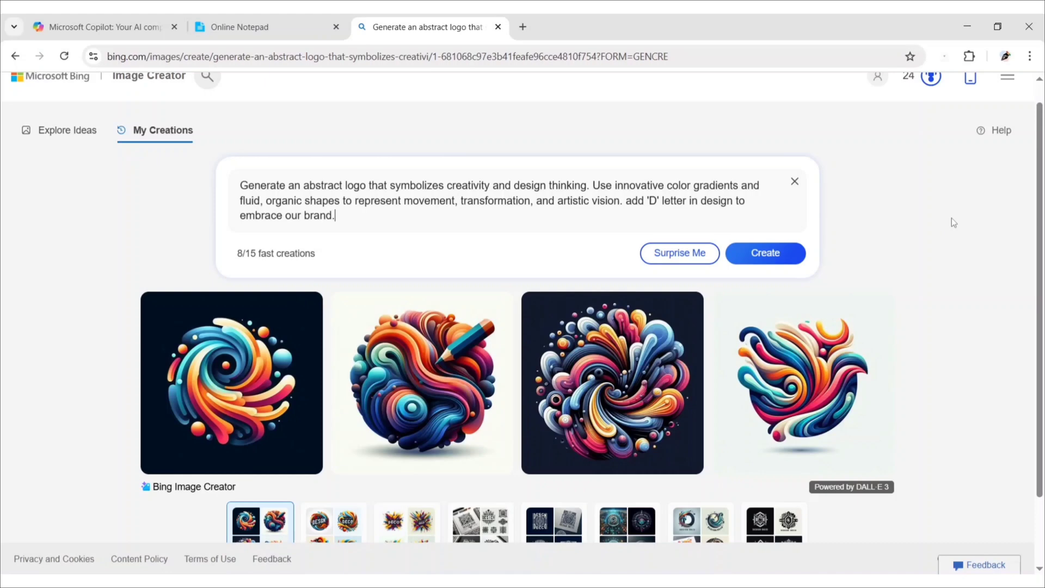
Generate four fluid abstract 'D' logos from the updated brand prompt
{"action": "left_click", "coordinate": [758, 254]}
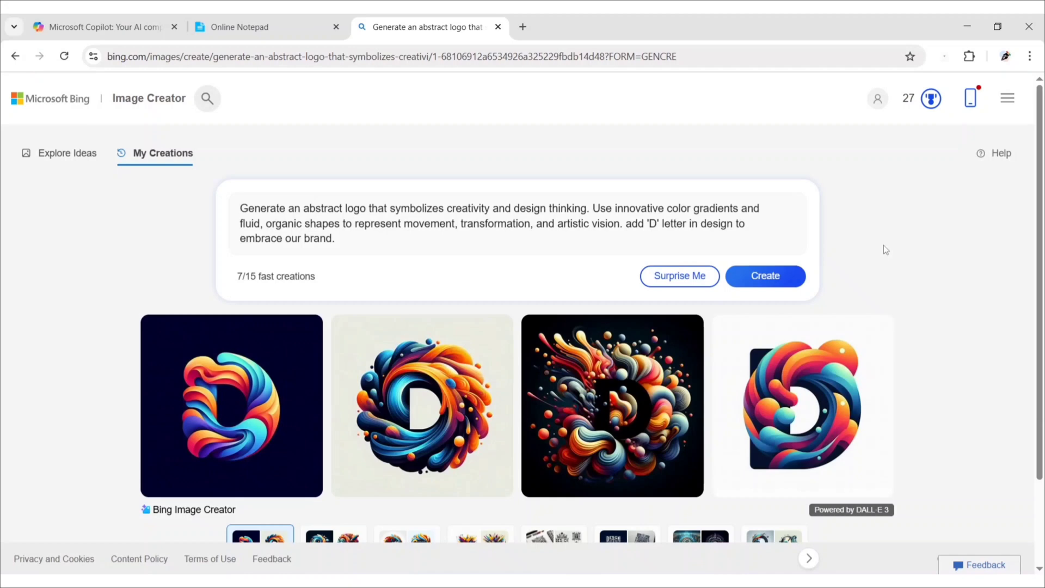
Browse all four generated D logos, then return to the first navy-background one
{"action": "left_click", "coordinate": [237, 390]}
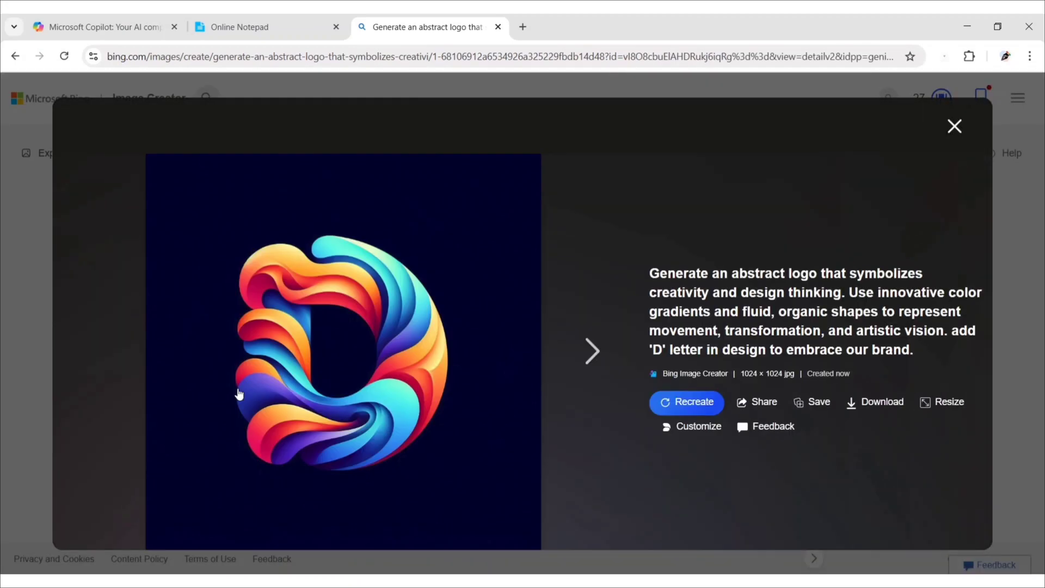
{"action": "left_click", "coordinate": [588, 356]}
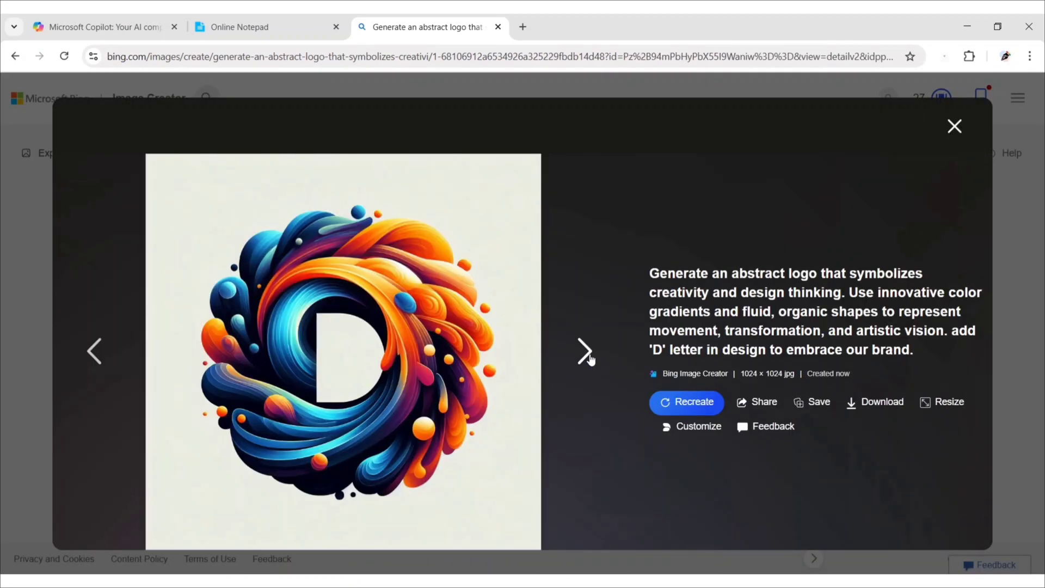
{"action": "left_click", "coordinate": [588, 359]}
{"action": "left_click", "coordinate": [586, 353]}
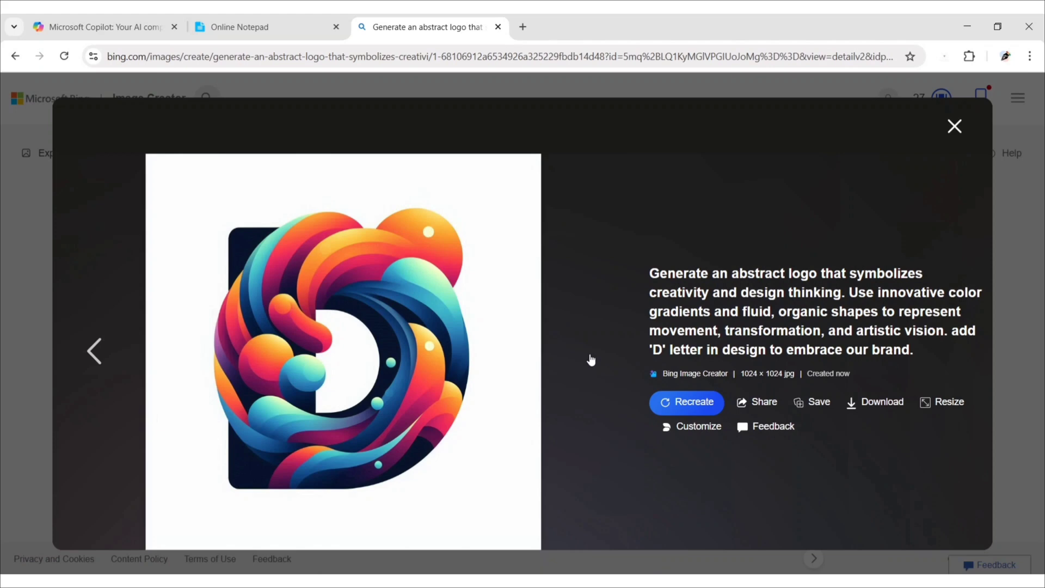
{"action": "left_click", "coordinate": [98, 351]}
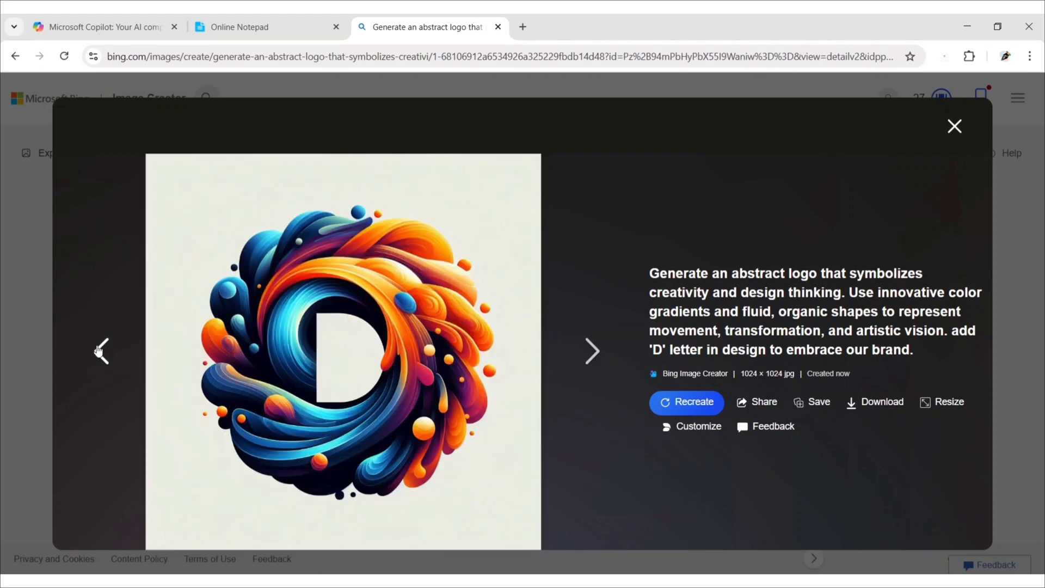
{"action": "left_click", "coordinate": [99, 351]}
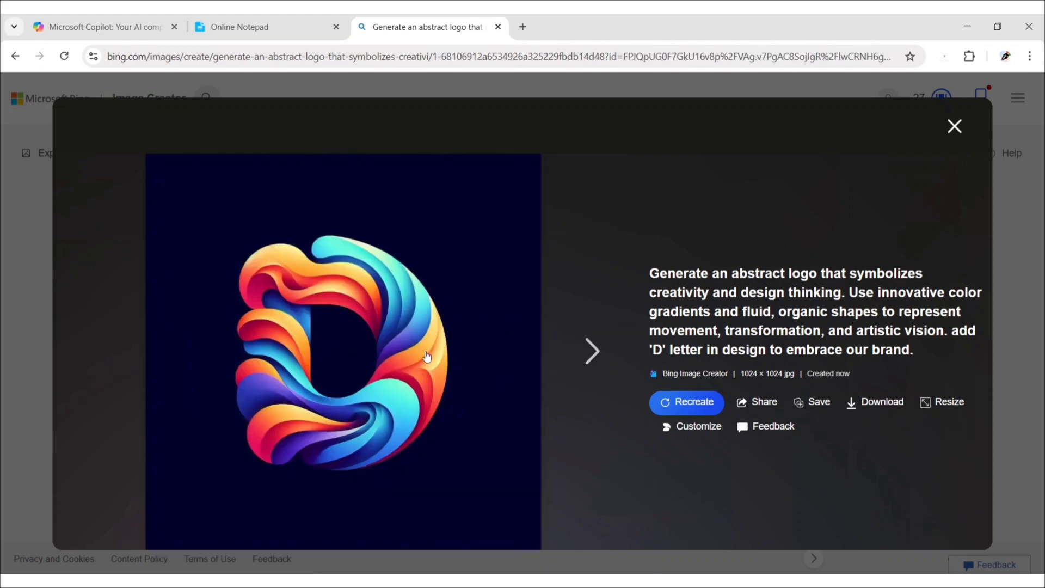
Open the navy D logo in Designer and add a blank white background layer beneath it
{"action": "left_click", "coordinate": [699, 428]}
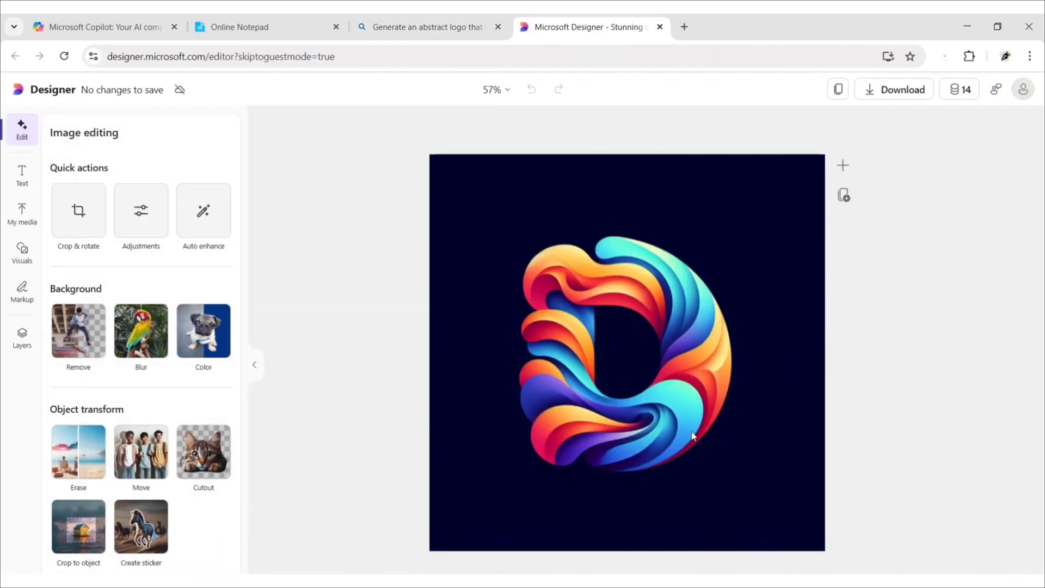
{"action": "left_click", "coordinate": [22, 343]}
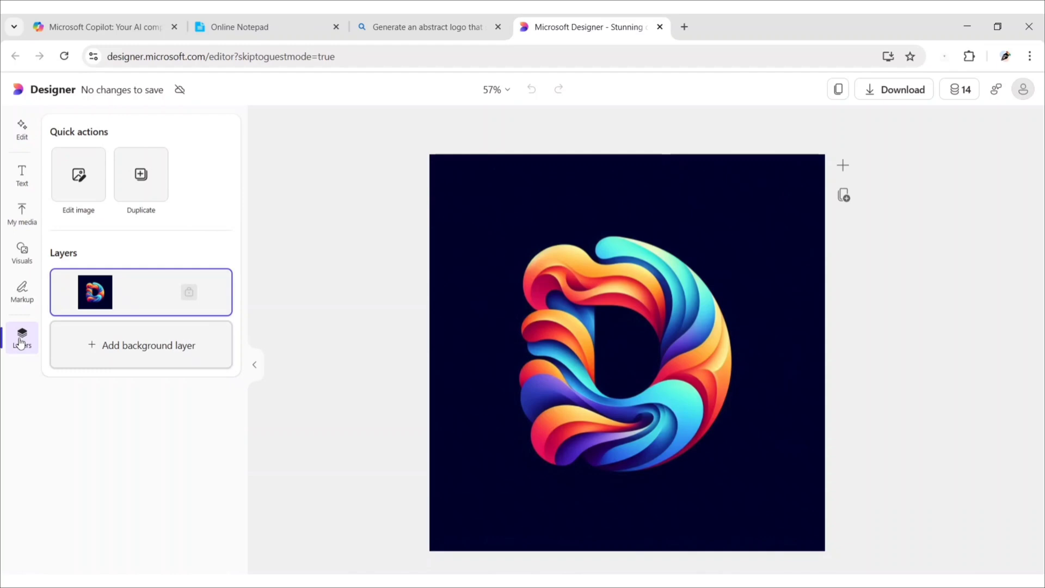
{"action": "left_click", "coordinate": [159, 357]}
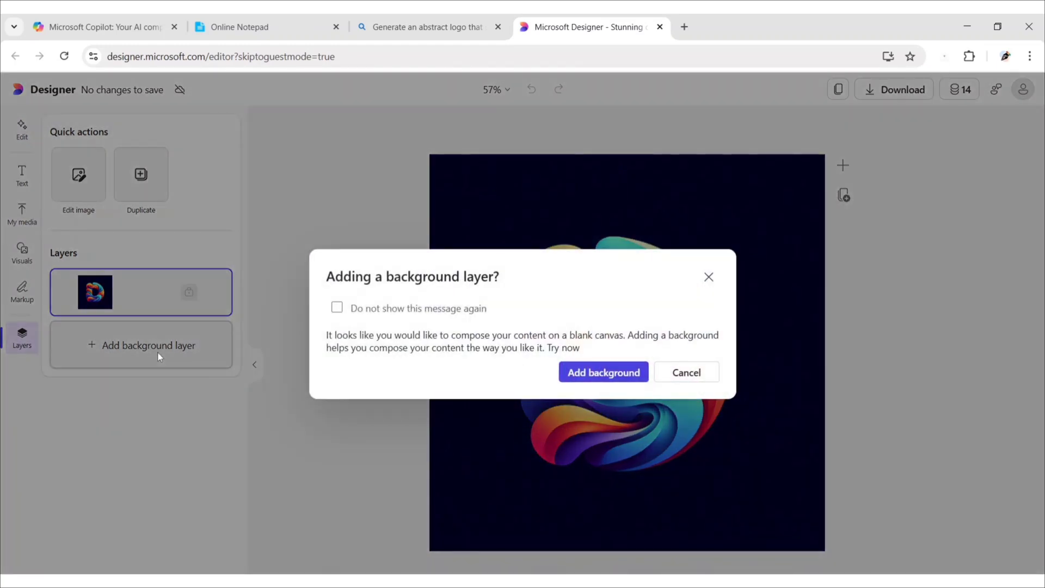
{"action": "left_click", "coordinate": [588, 373]}
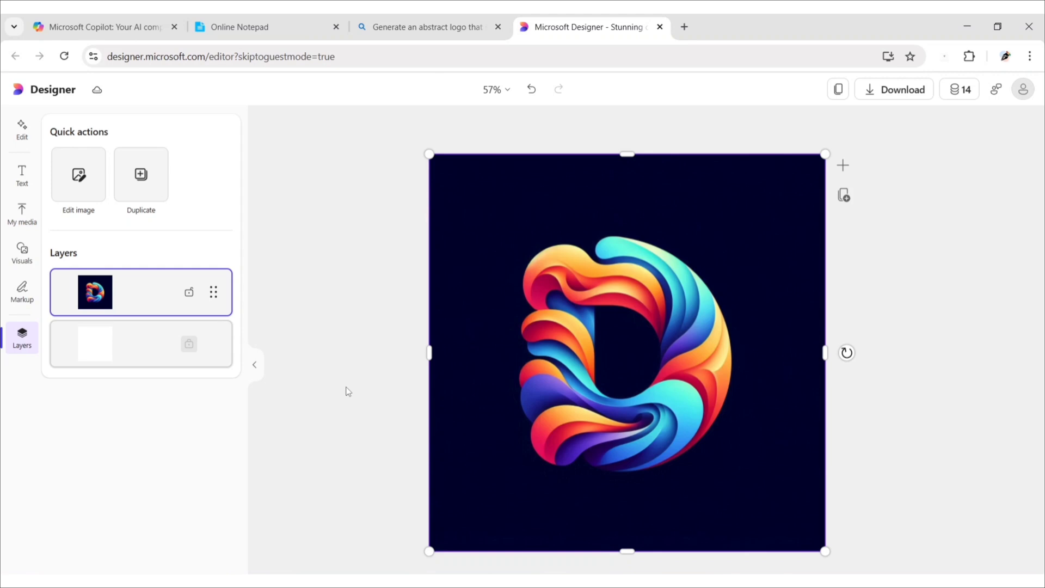
{"action": "left_click", "coordinate": [29, 142]}
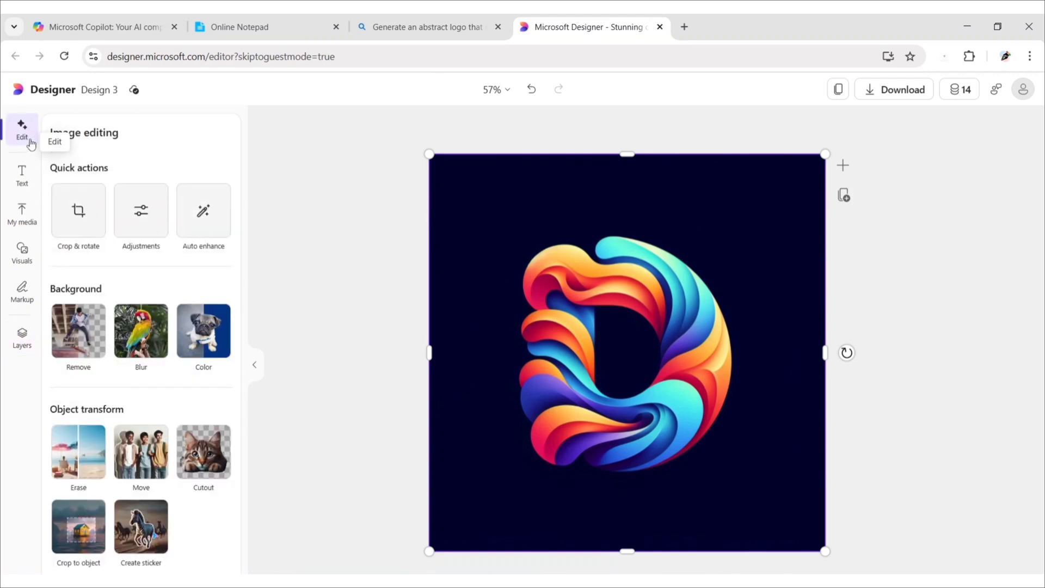
Remove the logo's dark navy backdrop and shrink the logo slightly
{"action": "left_click", "coordinate": [74, 332]}
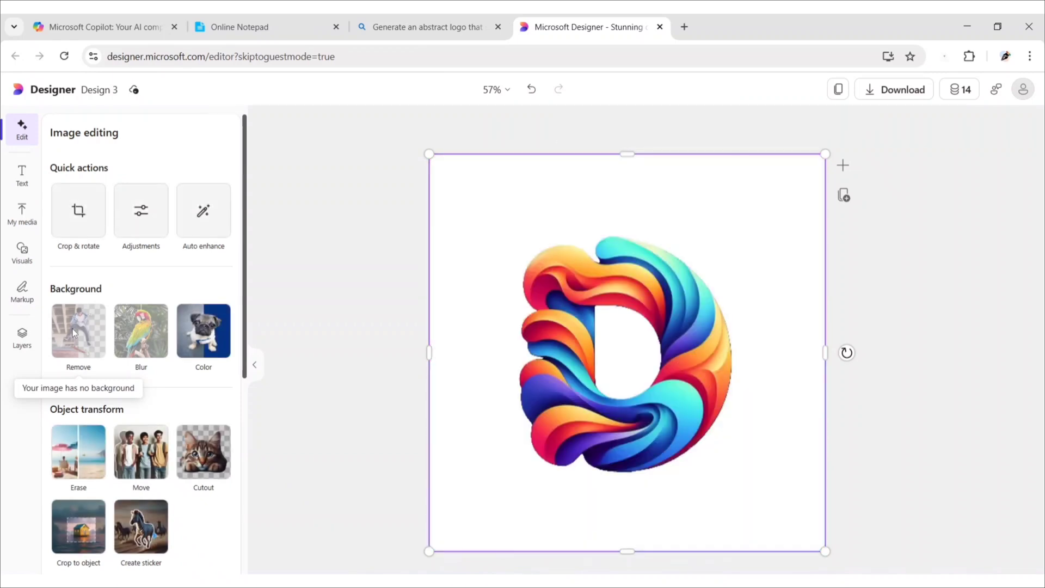
{"action": "mouse_move", "coordinate": [829, 153]}
{"action": "left_mouse_down"}
{"action": "mouse_move", "coordinate": [683, 310]}
{"action": "mouse_move", "coordinate": [735, 204]}
{"action": "left_mouse_up"}
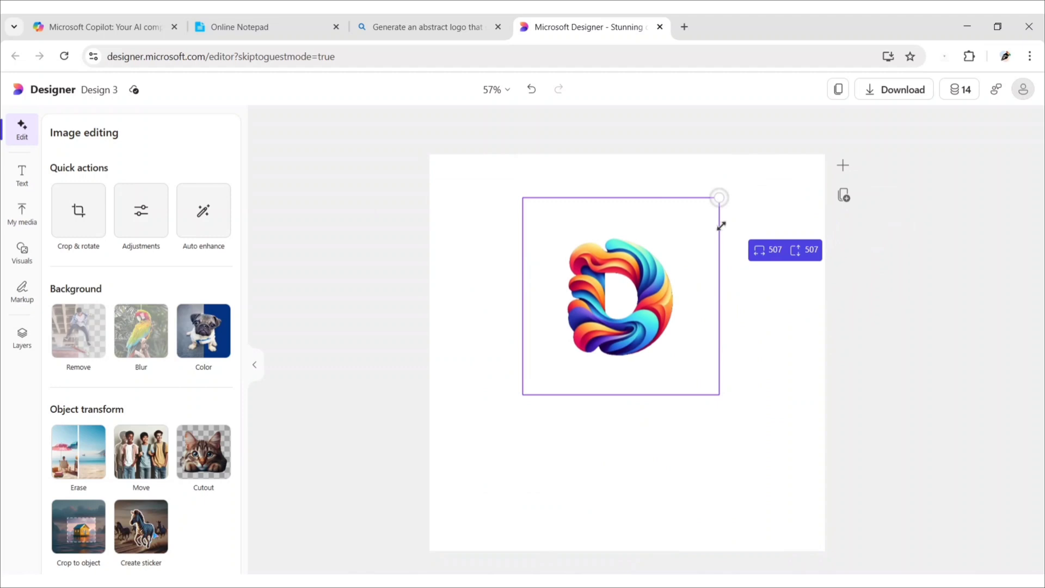
{"action": "left_click_drag", "start_coordinate": [758, 161], "coordinate": [737, 196]}
{"action": "left_click_drag", "start_coordinate": [630, 290], "coordinate": [629, 274]}
Enlarge the D logo near the top of the white canvas and deselect it
{"action": "left_click_drag", "start_coordinate": [735, 376], "coordinate": [764, 407]}
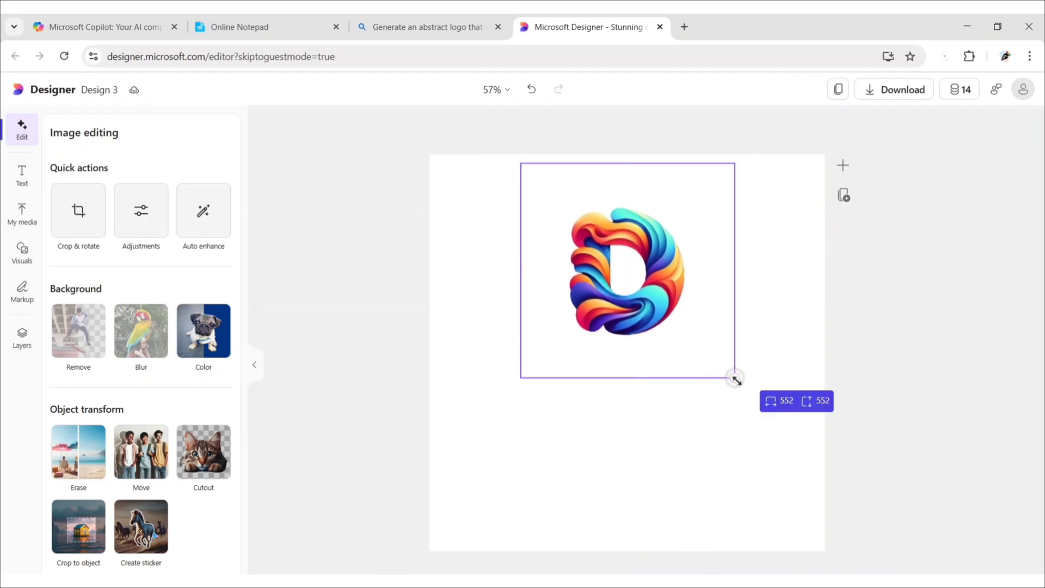
{"action": "left_click_drag", "start_coordinate": [666, 300], "coordinate": [644, 290]}
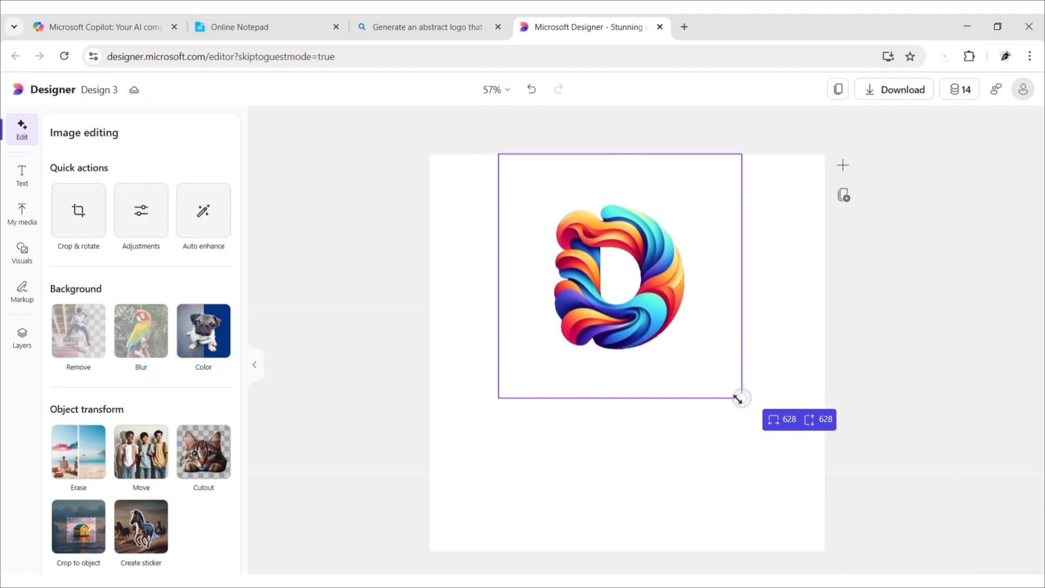
{"action": "left_click_drag", "start_coordinate": [735, 395], "coordinate": [759, 416]}
{"action": "left_click_drag", "start_coordinate": [653, 294], "coordinate": [650, 295]}
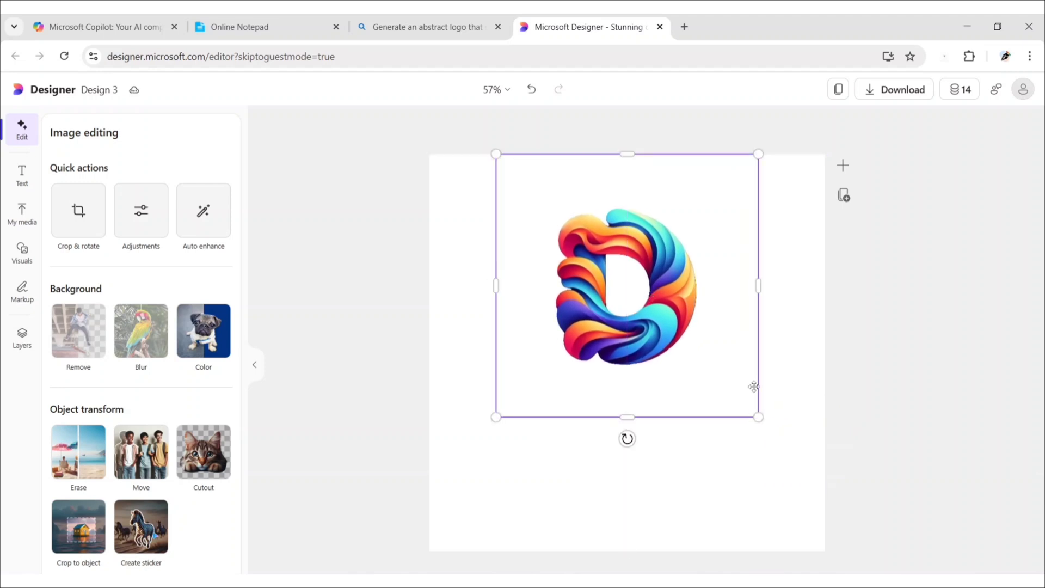
{"action": "left_click", "coordinate": [882, 340]}
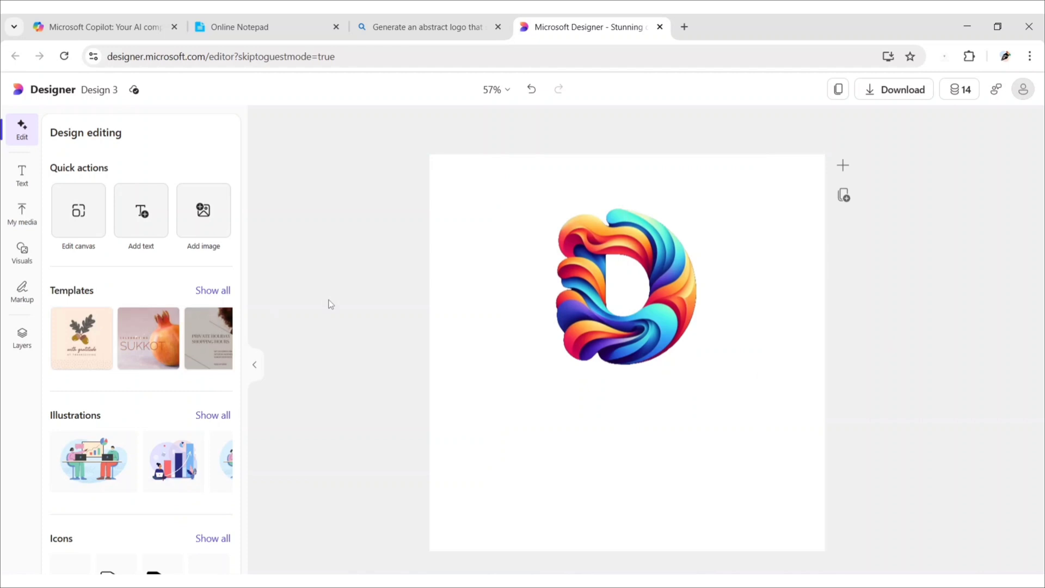
Add the Celebrate gradient text, level it, and place it below the logo
{"action": "left_click", "coordinate": [22, 174]}
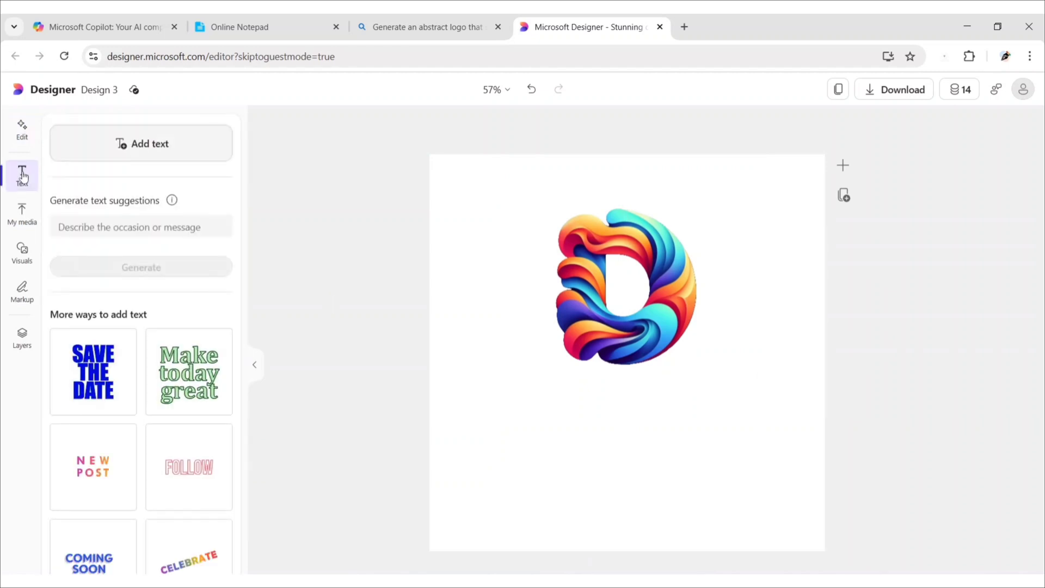
{"action": "scroll", "coordinate": [240, 374], "scroll_direction": "down", "scroll_amount": 3}
{"action": "scroll", "coordinate": [240, 376], "scroll_direction": "down", "scroll_amount": 2}
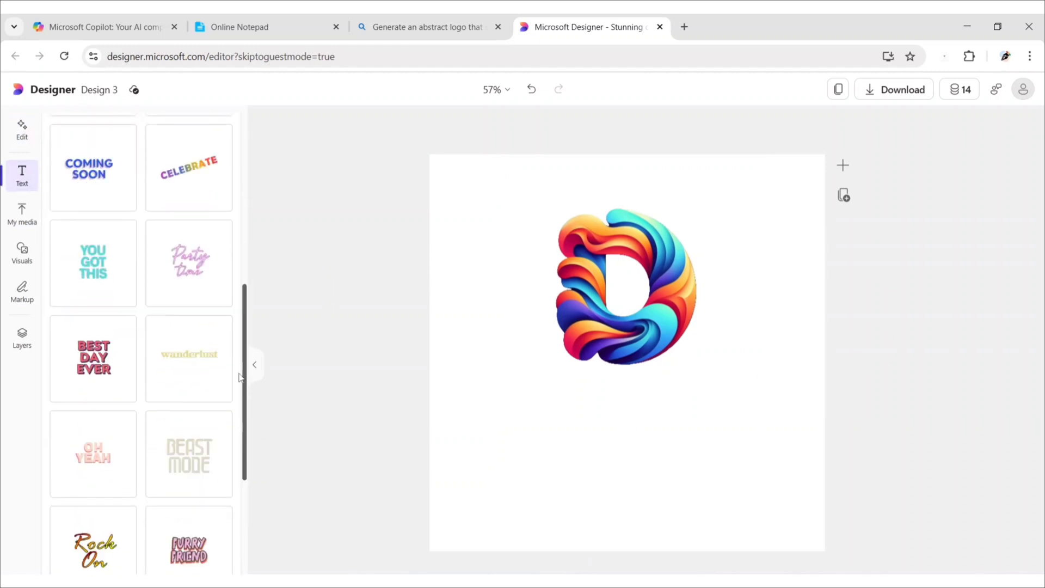
{"action": "scroll", "coordinate": [239, 376], "scroll_direction": "down", "scroll_amount": 3}
{"action": "scroll", "coordinate": [240, 377], "scroll_direction": "up", "scroll_amount": 2}
{"action": "scroll", "coordinate": [240, 376], "scroll_direction": "down", "scroll_amount": 2}
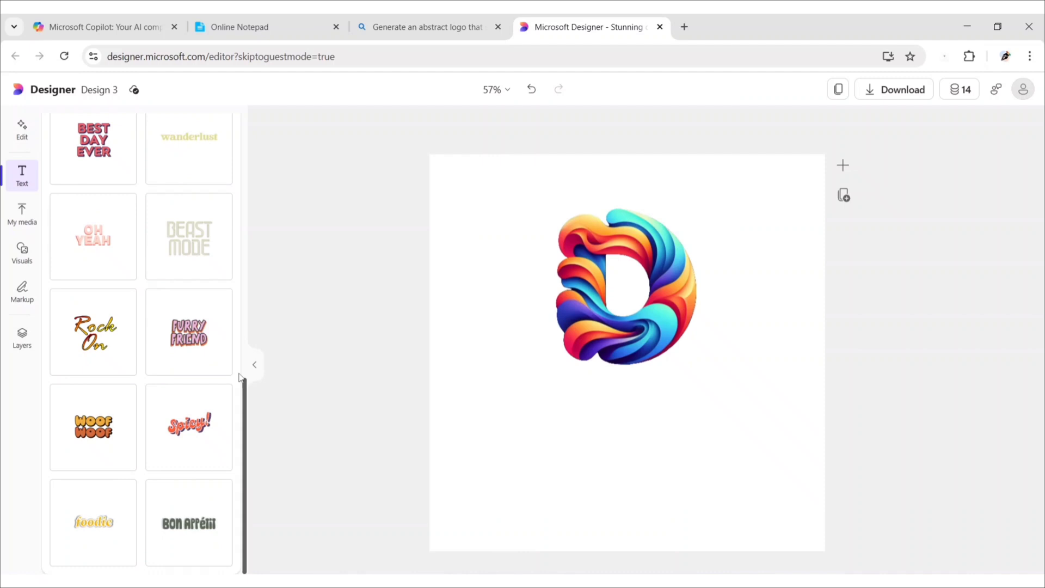
{"action": "scroll", "coordinate": [240, 377], "scroll_direction": "up", "scroll_amount": 2}
{"action": "scroll", "coordinate": [239, 376], "scroll_direction": "up", "scroll_amount": 1}
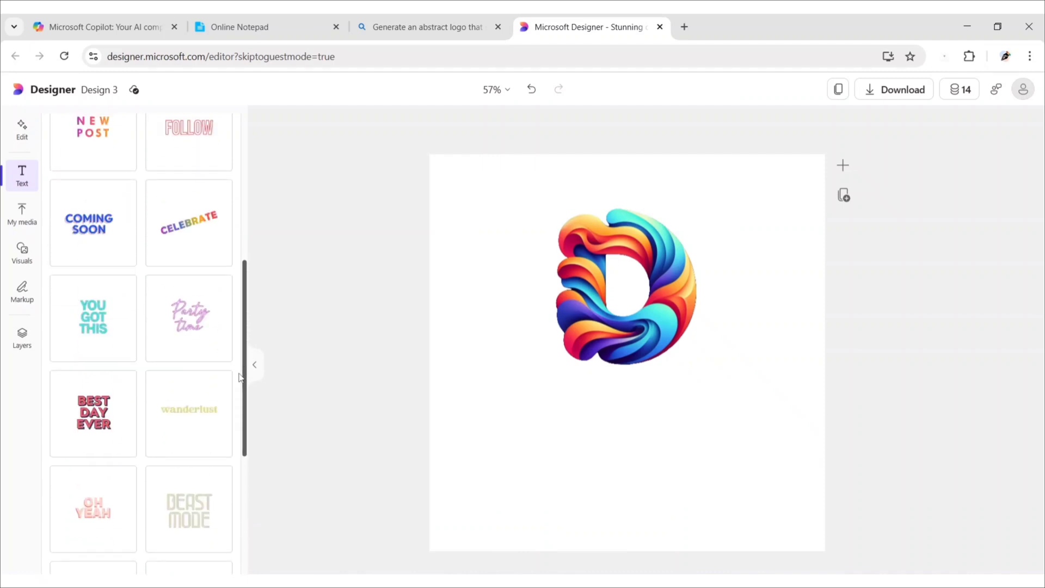
{"action": "left_click", "coordinate": [193, 240]}
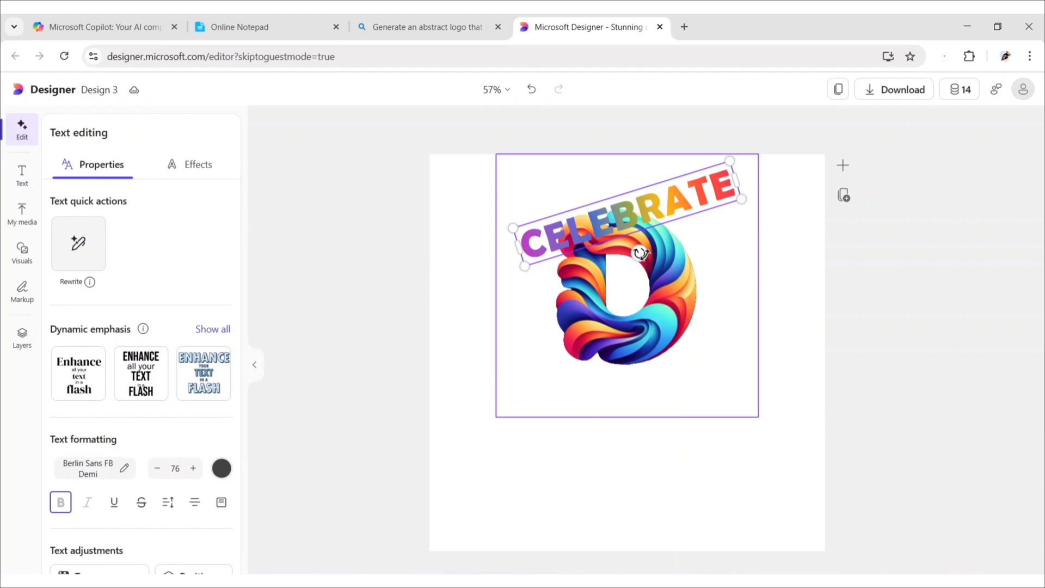
{"action": "left_click_drag", "start_coordinate": [634, 252], "coordinate": [627, 254]}
{"action": "left_click_drag", "start_coordinate": [626, 217], "coordinate": [594, 417]}
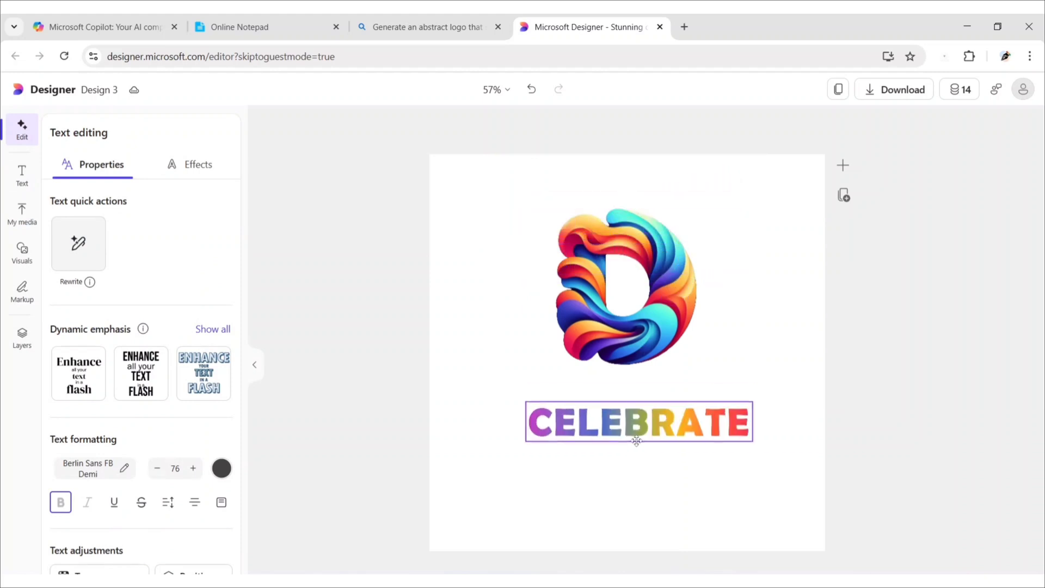
Change the wording to 'Design Deco' and centre it under the logo
{"action": "double_click", "coordinate": [594, 417]}
{"action": "type", "text": "Design Deco"}
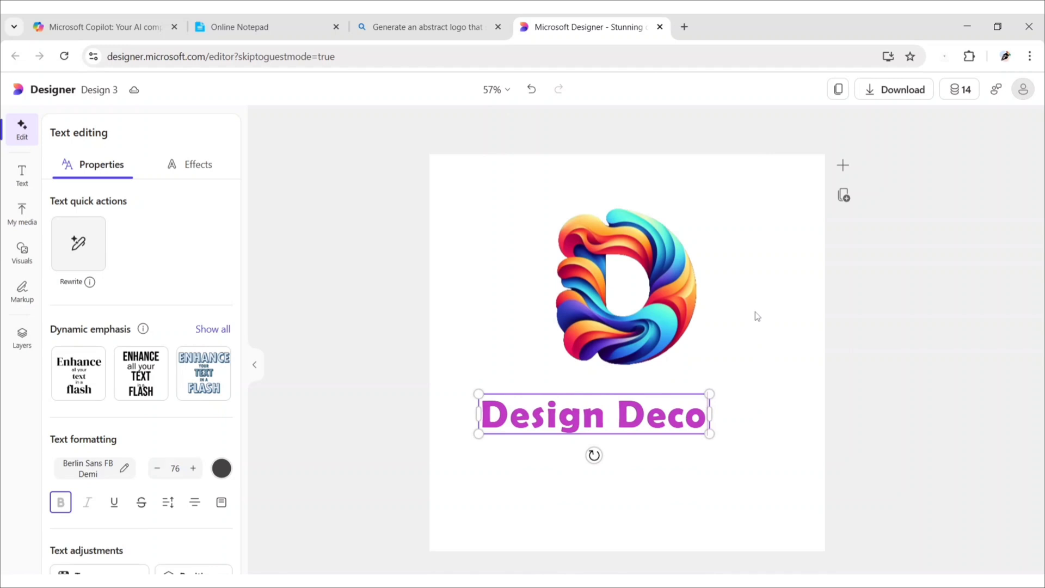
{"action": "left_click", "coordinate": [723, 460]}
{"action": "left_click_drag", "start_coordinate": [599, 419], "coordinate": [629, 419]}
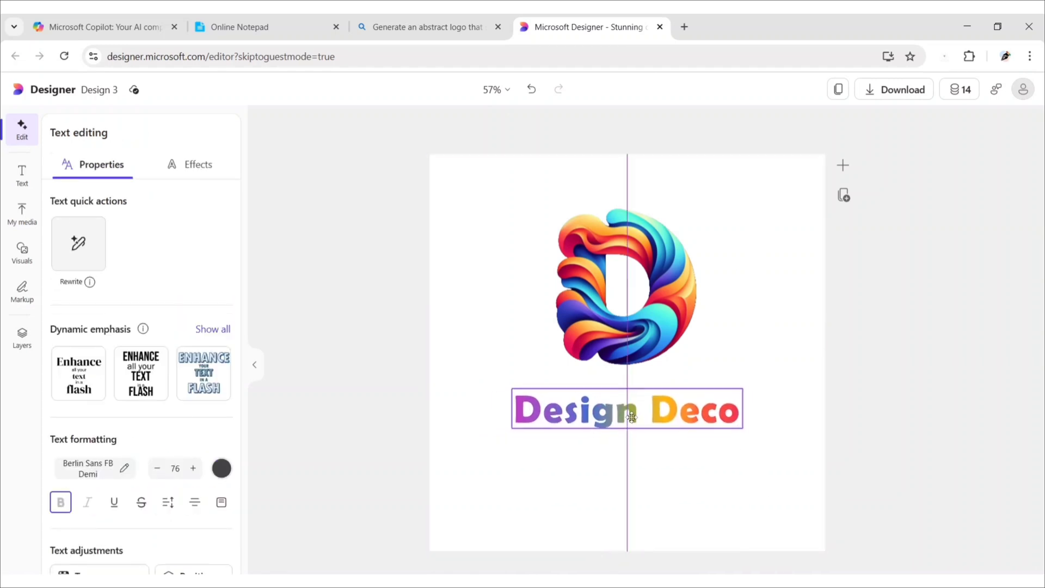
{"action": "left_click_drag", "start_coordinate": [629, 419], "coordinate": [630, 409]}
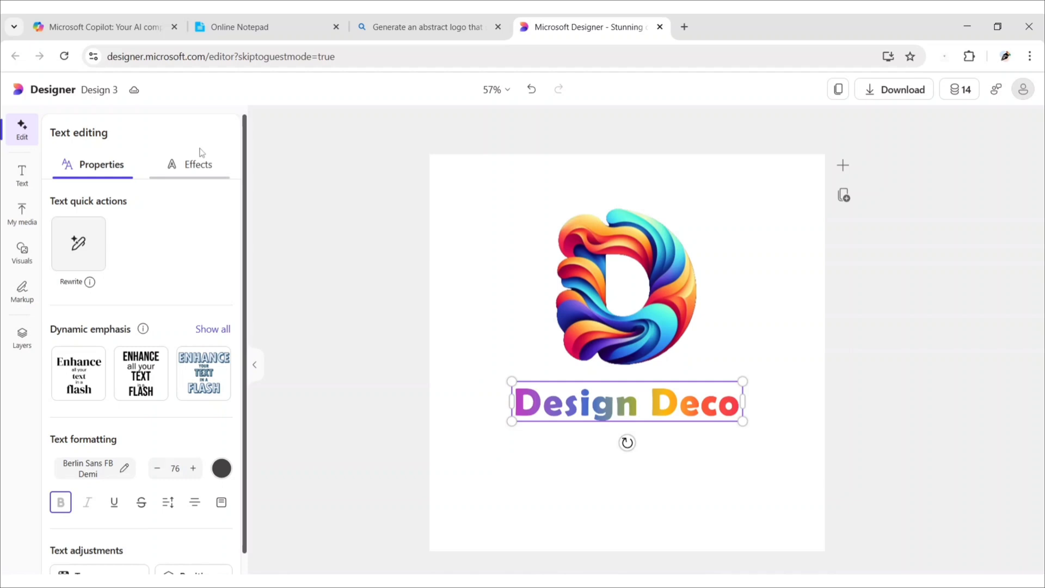
Give 'Design Deco' a drop shadow and a thinner outline, then deselect it
{"action": "left_click", "coordinate": [189, 163]}
{"action": "scroll", "coordinate": [186, 168], "scroll_direction": "down", "scroll_amount": 2}
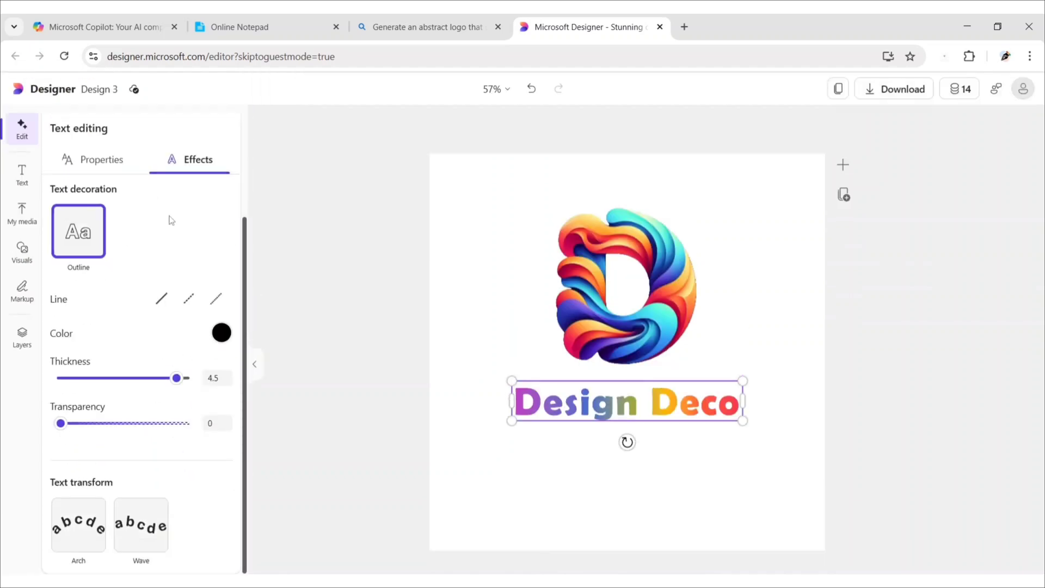
{"action": "scroll", "coordinate": [170, 220], "scroll_direction": "up", "scroll_amount": 2}
{"action": "left_click", "coordinate": [86, 261]}
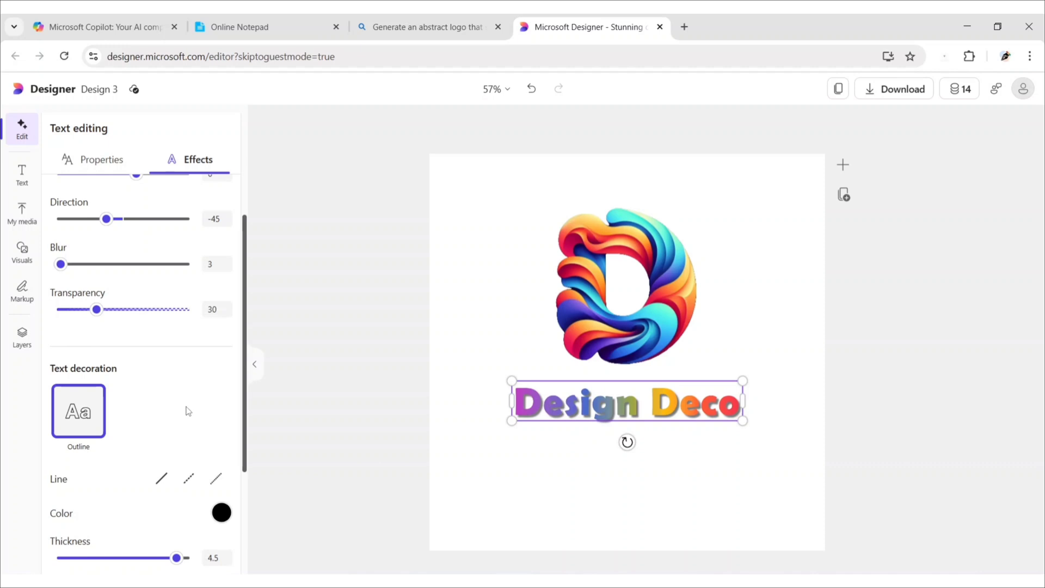
{"action": "scroll", "coordinate": [186, 411], "scroll_direction": "down", "scroll_amount": 3}
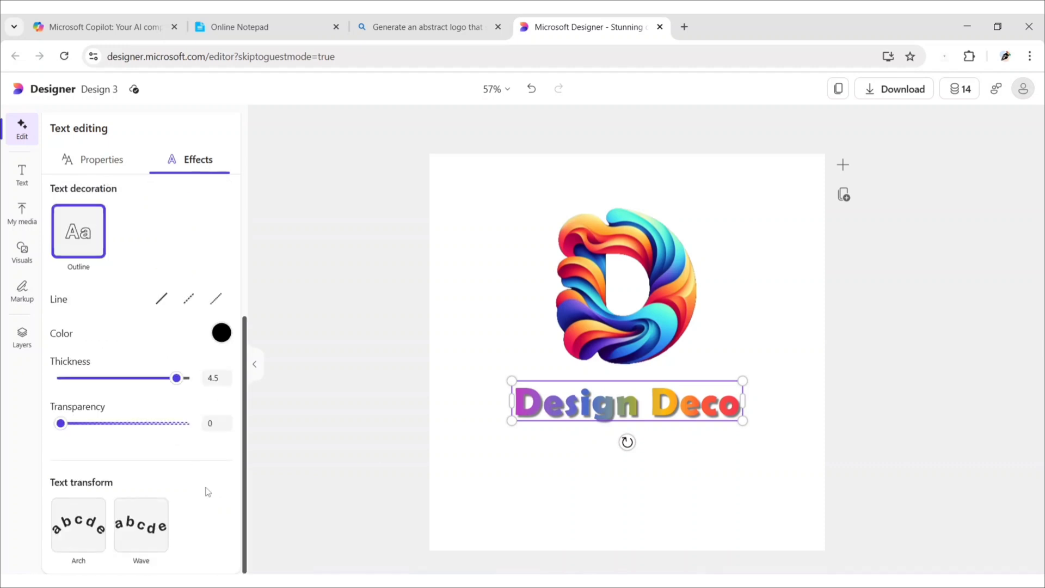
{"action": "left_click_drag", "start_coordinate": [176, 378], "coordinate": [150, 378]}
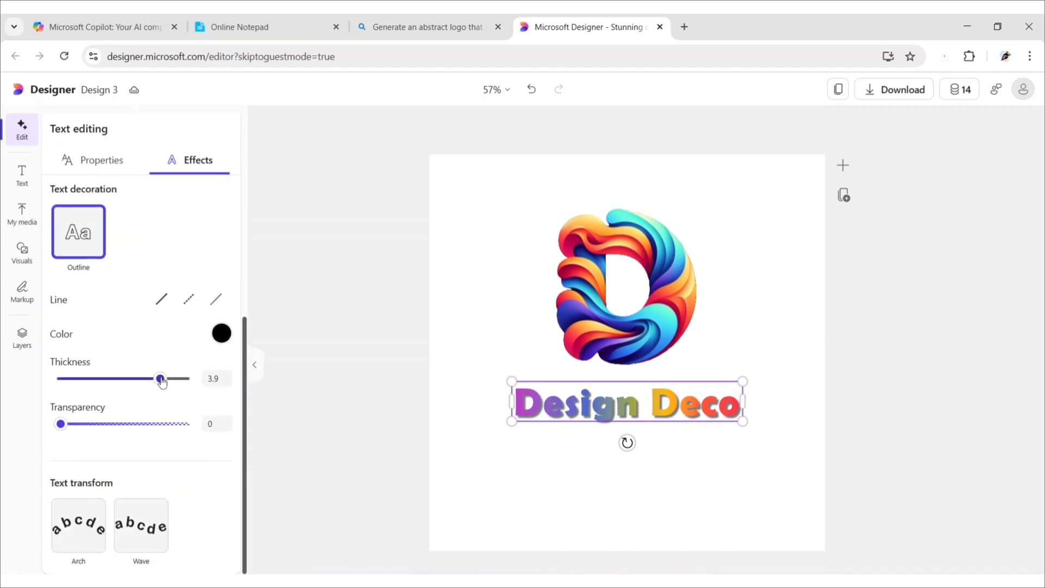
{"action": "left_click", "coordinate": [311, 318]}
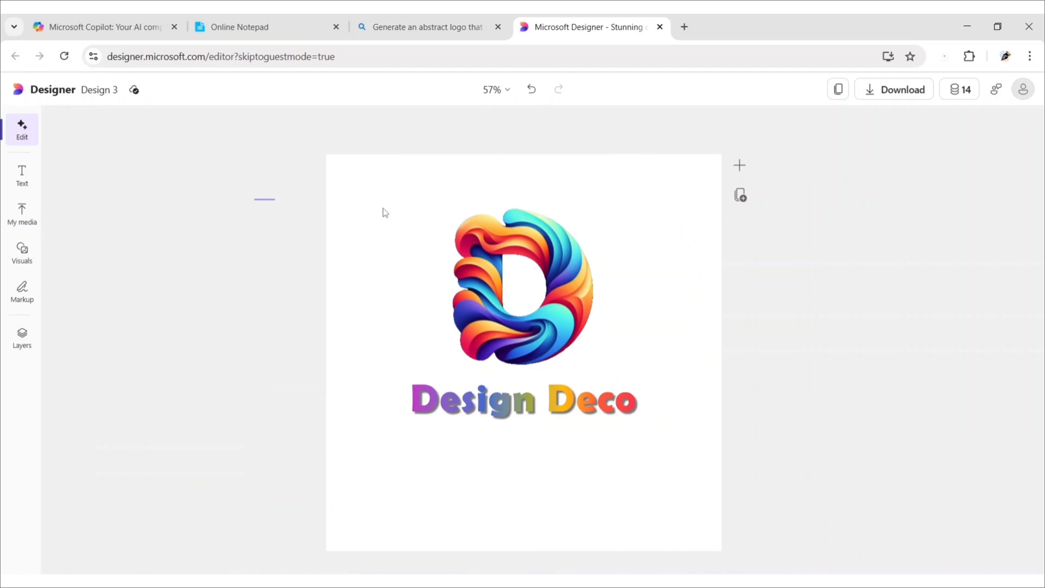
Move the D logo and 'Design Deco' text down together toward the canvas centre
{"action": "left_click_drag", "start_coordinate": [254, 199], "coordinate": [759, 482]}
{"action": "mouse_move", "coordinate": [549, 300]}
{"action": "left_mouse_down"}
{"action": "mouse_move", "coordinate": [553, 362]}
{"action": "mouse_move", "coordinate": [550, 345]}
{"action": "left_mouse_up"}
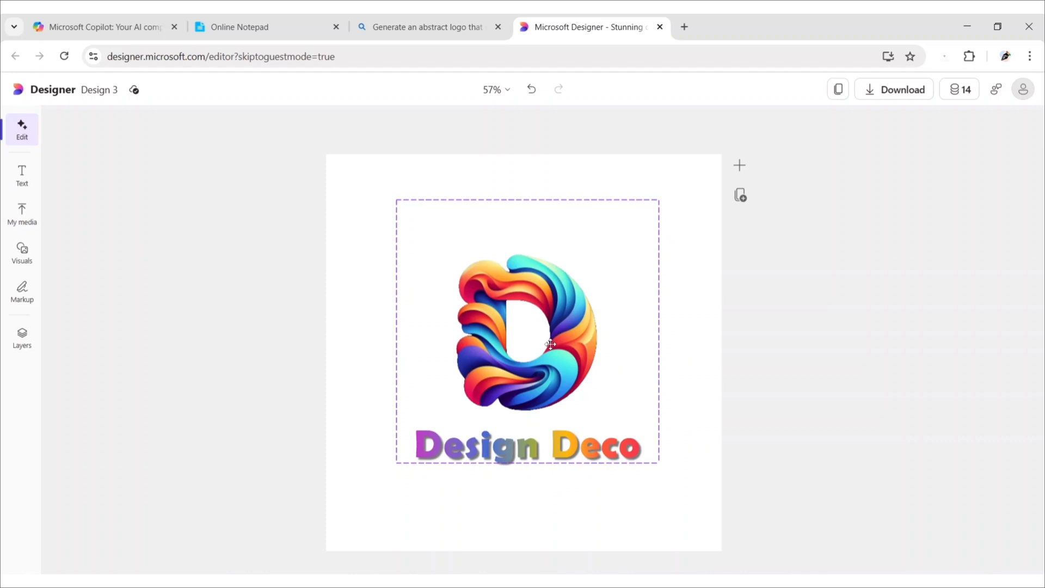
{"action": "left_click", "coordinate": [816, 315]}
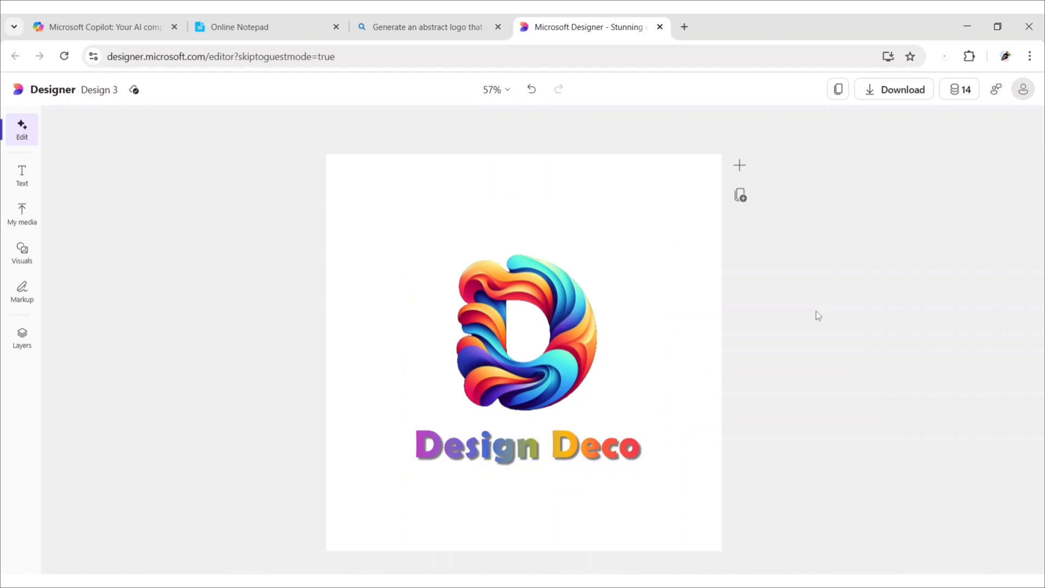
Download the finished design as a PNG file
{"action": "left_click", "coordinate": [885, 96]}
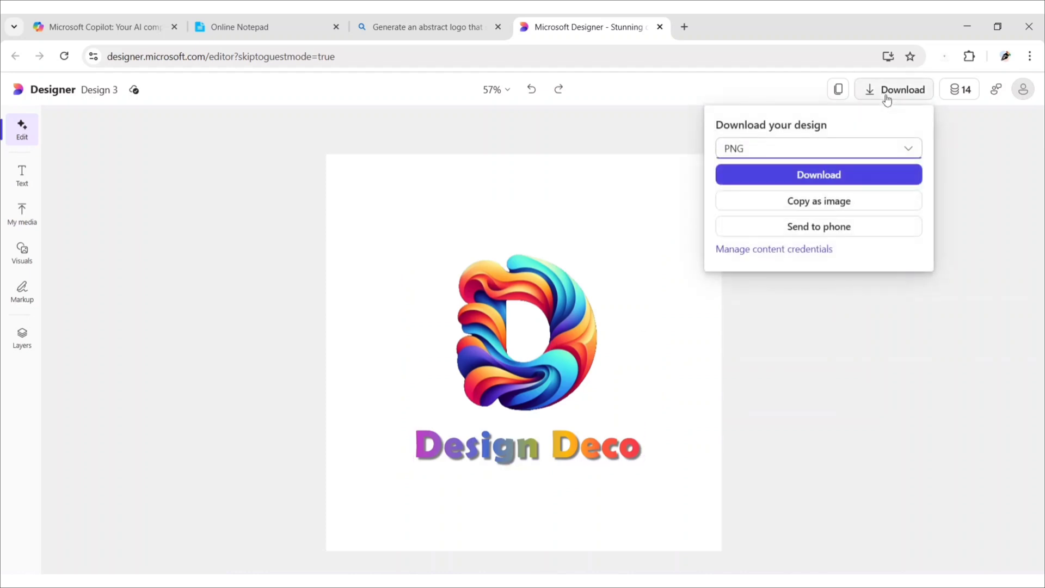
{"action": "left_click", "coordinate": [843, 177]}
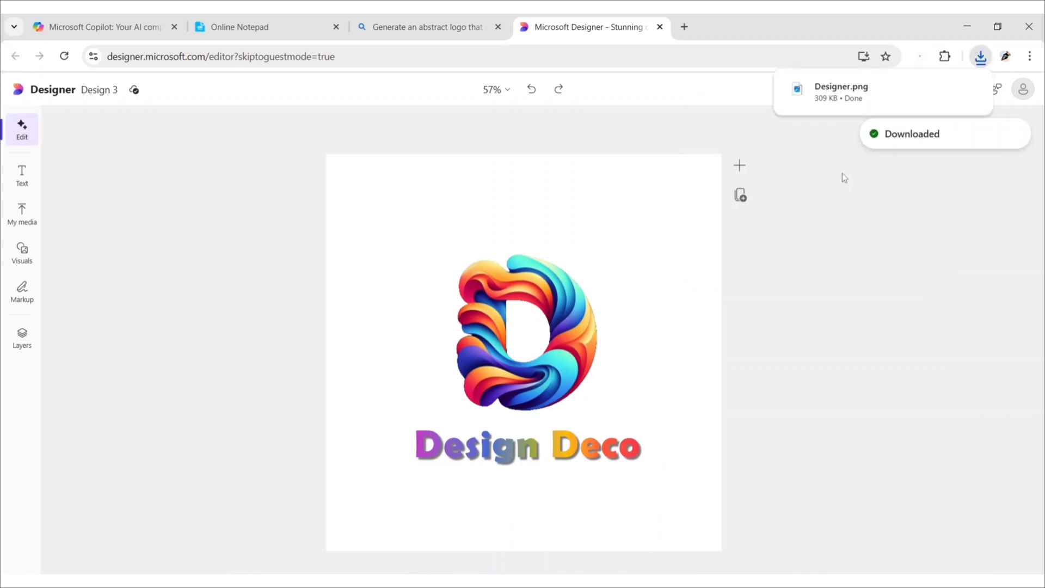